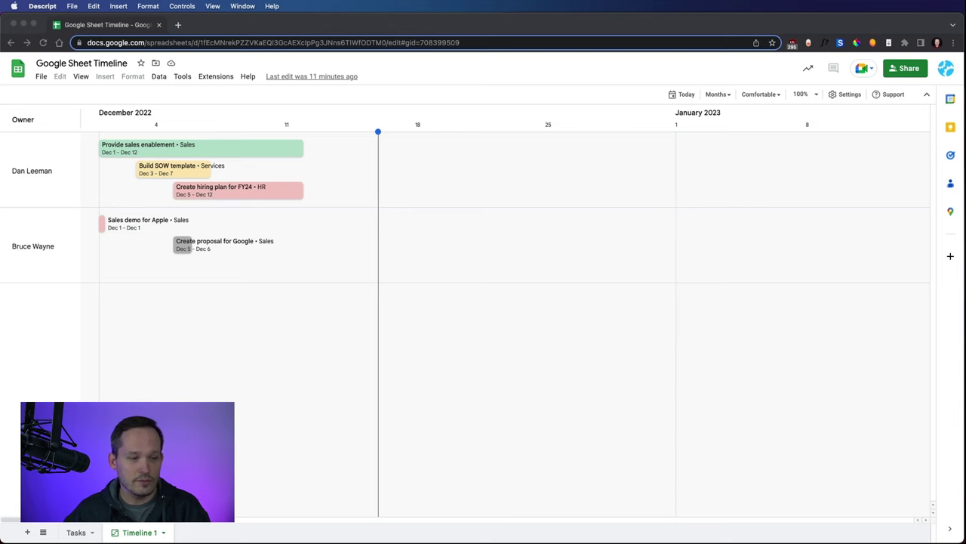
Step: Glance at the Tasks sheet, then preview the timeline by days, weeks and quarters
{"action": "left_click", "coordinate": [76, 533]}
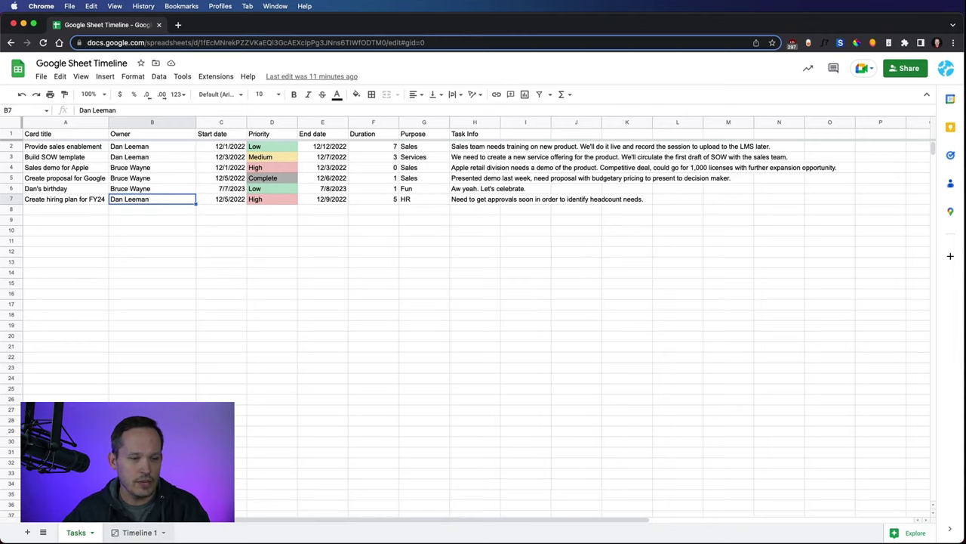
{"action": "left_click", "coordinate": [136, 533]}
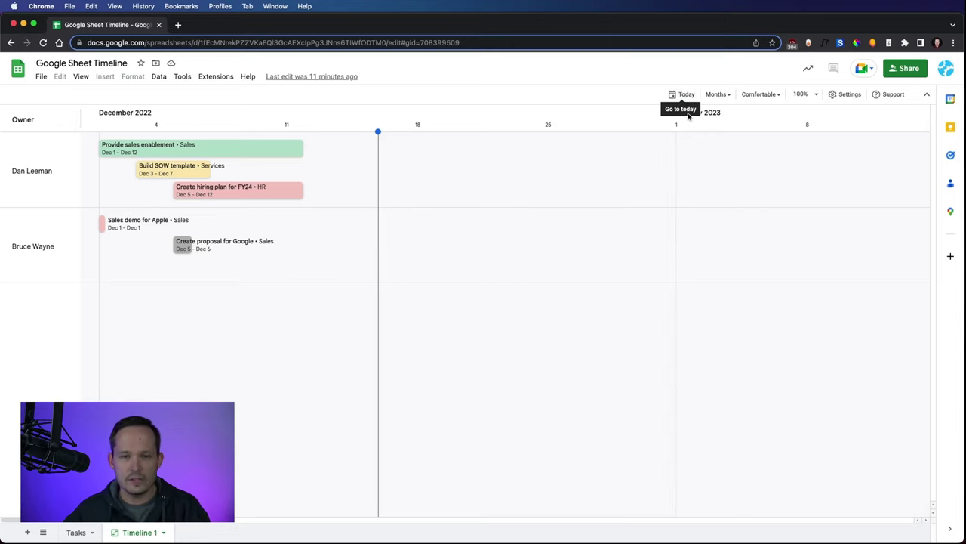
{"action": "left_click", "coordinate": [725, 95]}
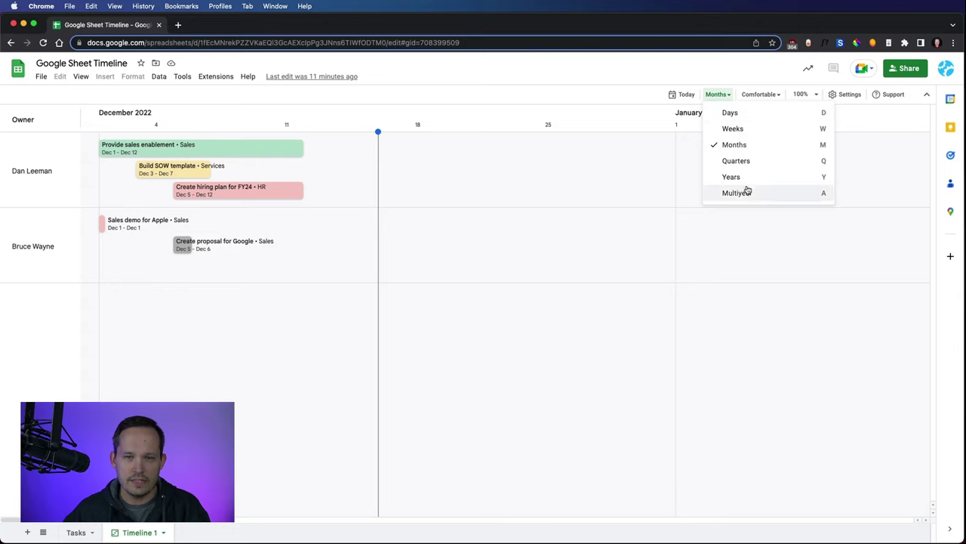
{"action": "left_click", "coordinate": [745, 119]}
{"action": "left_click", "coordinate": [723, 94]}
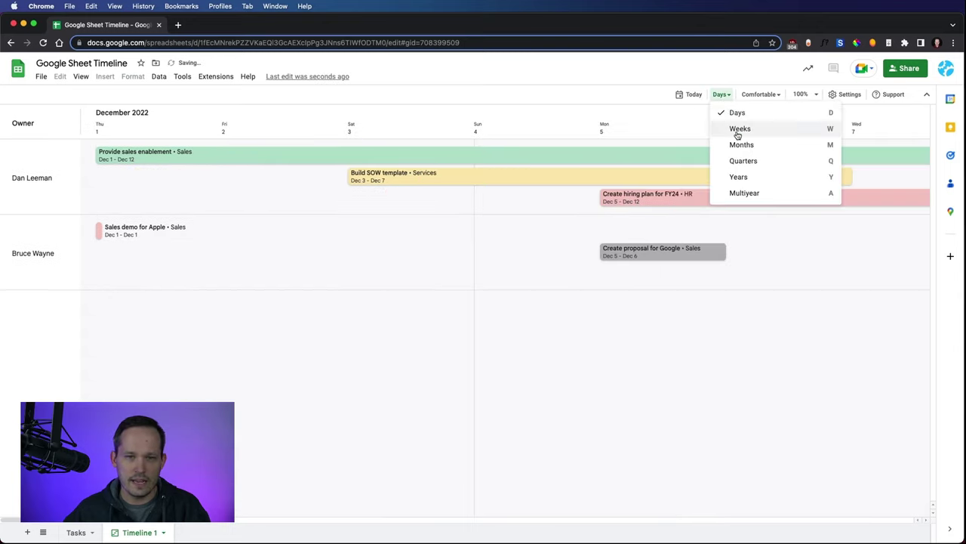
{"action": "left_click", "coordinate": [731, 129]}
{"action": "left_click", "coordinate": [721, 95]}
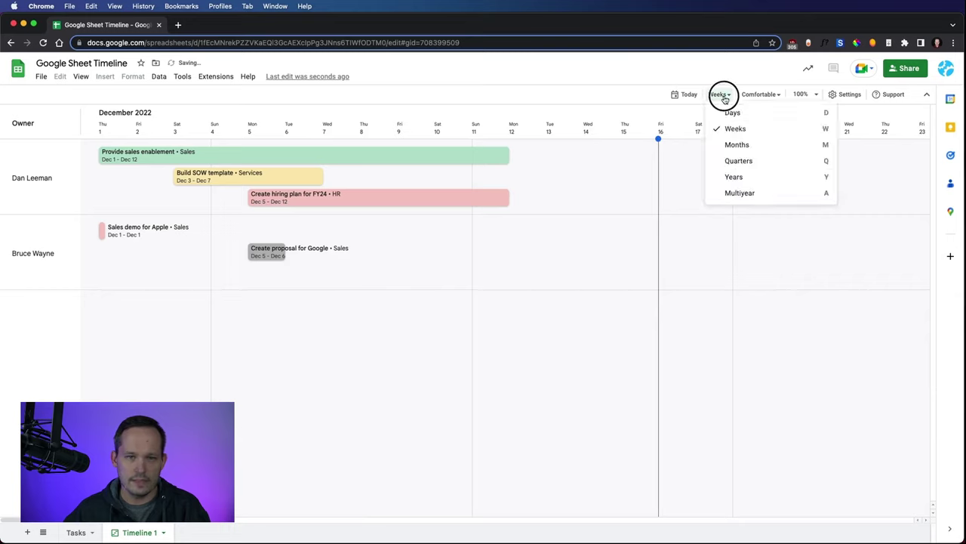
{"action": "left_click", "coordinate": [742, 166]}
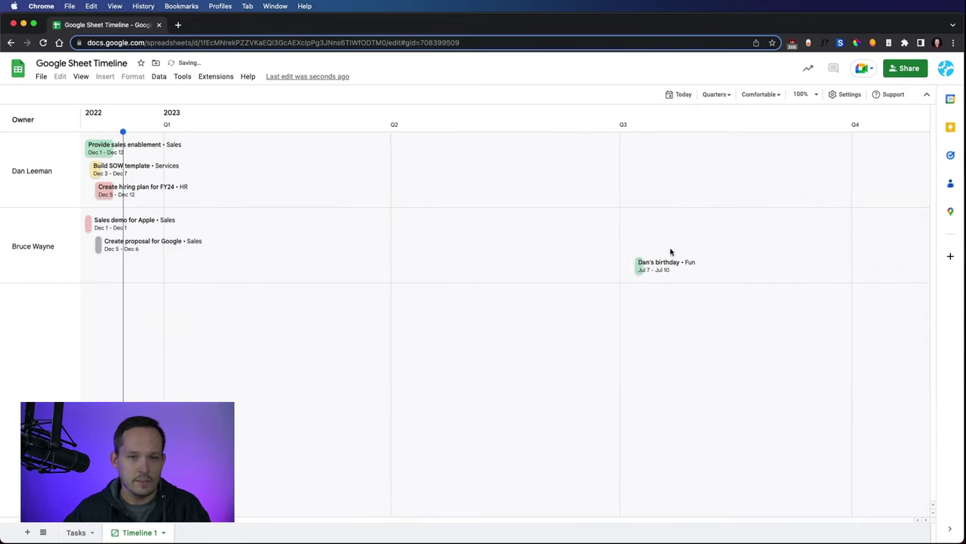
Step: Jump the timeline to today and try condensed density before returning to comfortable
{"action": "scroll", "coordinate": [604, 180], "scroll_direction": "up", "scroll_amount": 3}
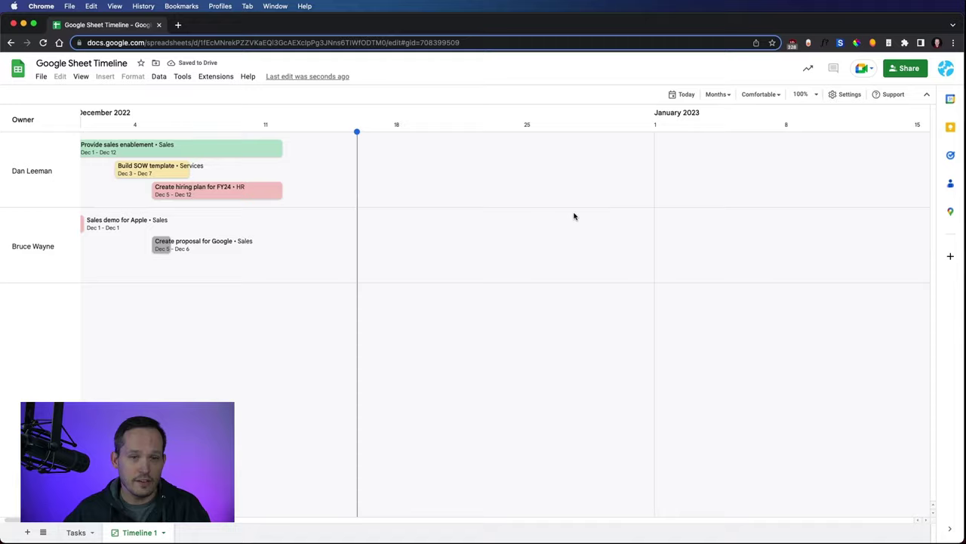
{"action": "scroll", "coordinate": [557, 219], "scroll_direction": "right", "scroll_amount": 10}
{"action": "scroll", "coordinate": [557, 221], "scroll_direction": "right", "scroll_amount": 10}
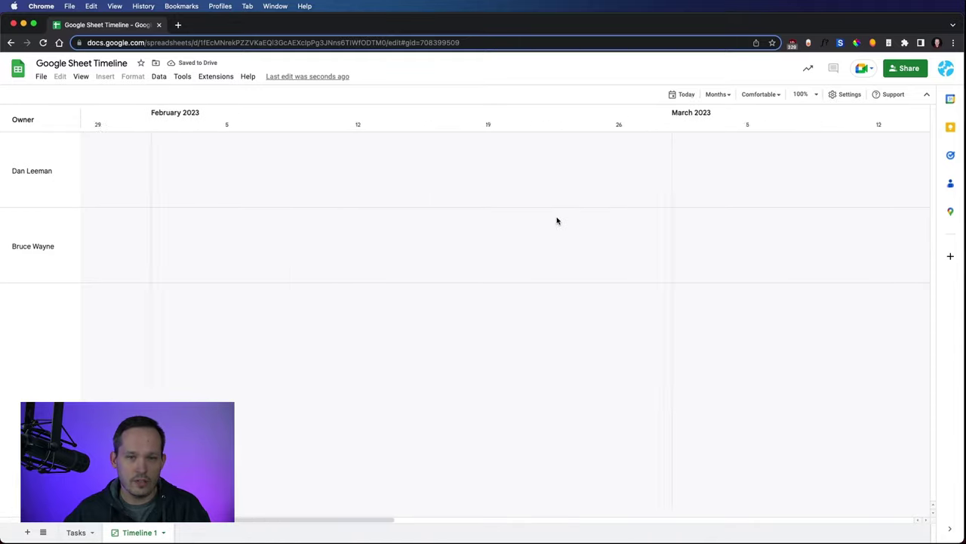
{"action": "left_click", "coordinate": [687, 97]}
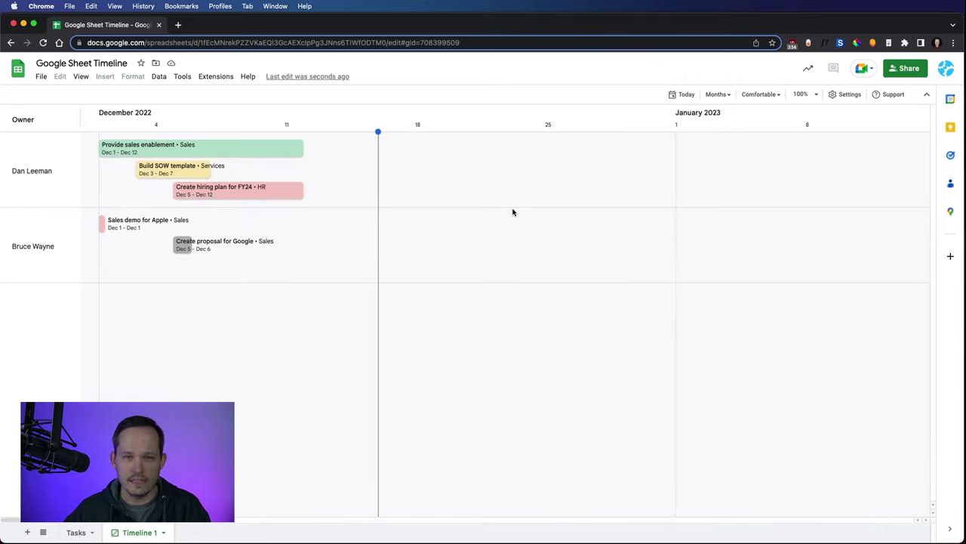
{"action": "left_click", "coordinate": [780, 97]}
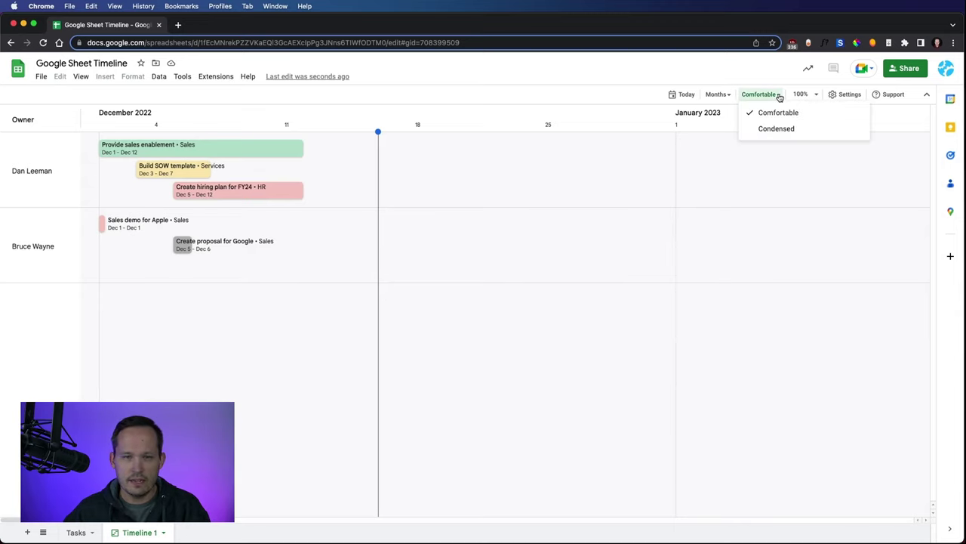
{"action": "left_click", "coordinate": [776, 130]}
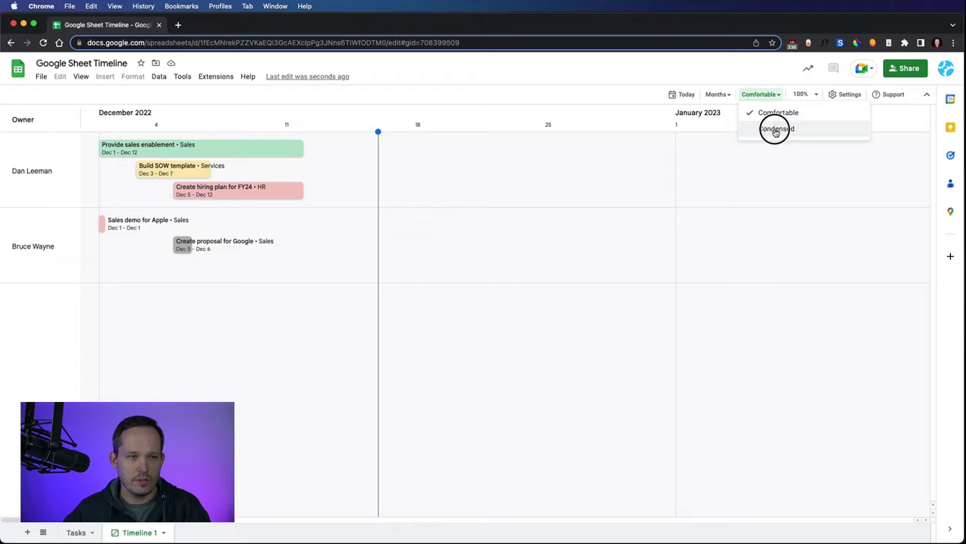
{"action": "left_click", "coordinate": [772, 95]}
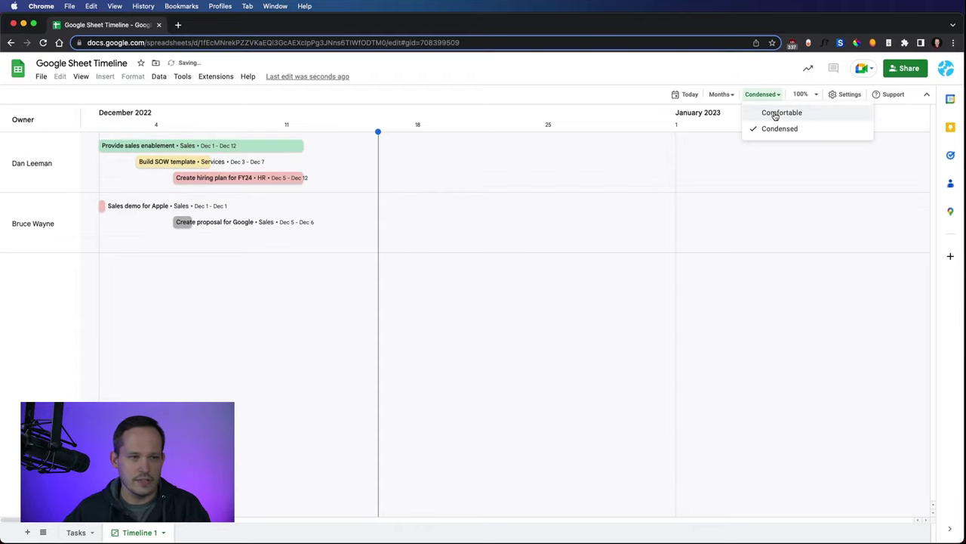
{"action": "left_click", "coordinate": [775, 115]}
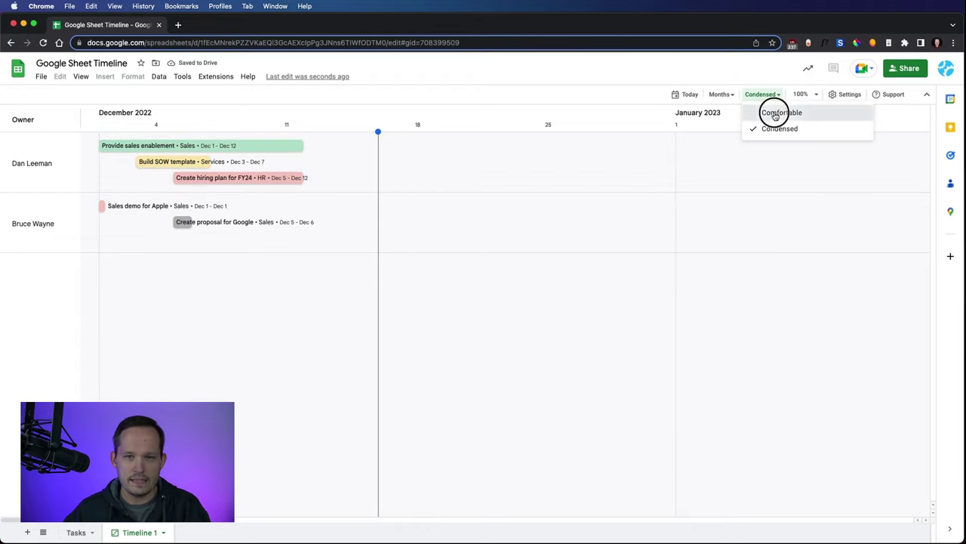
Step: Try 125% timeline zoom, reset it to 100%, and bring up the timeline settings
{"action": "left_click", "coordinate": [814, 96]}
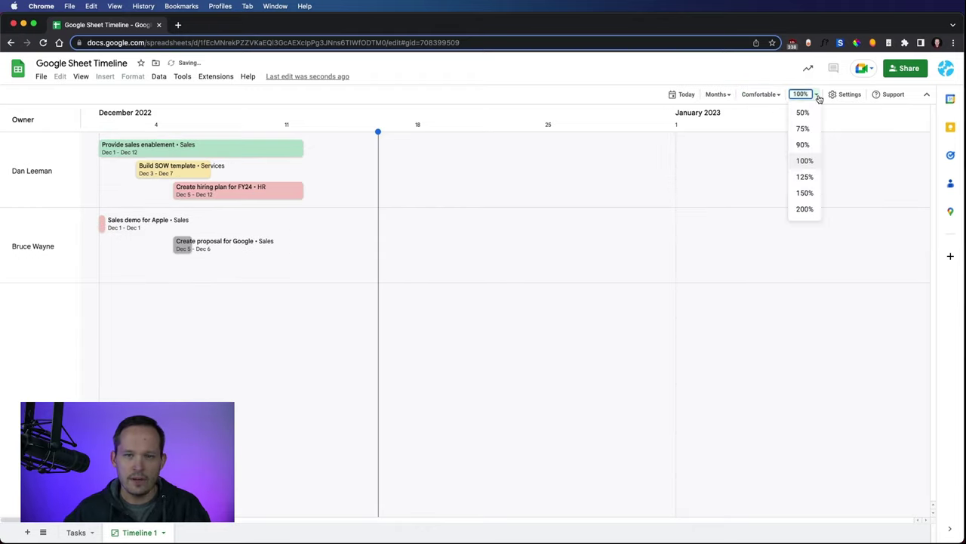
{"action": "left_click", "coordinate": [806, 178]}
{"action": "left_click", "coordinate": [817, 95]}
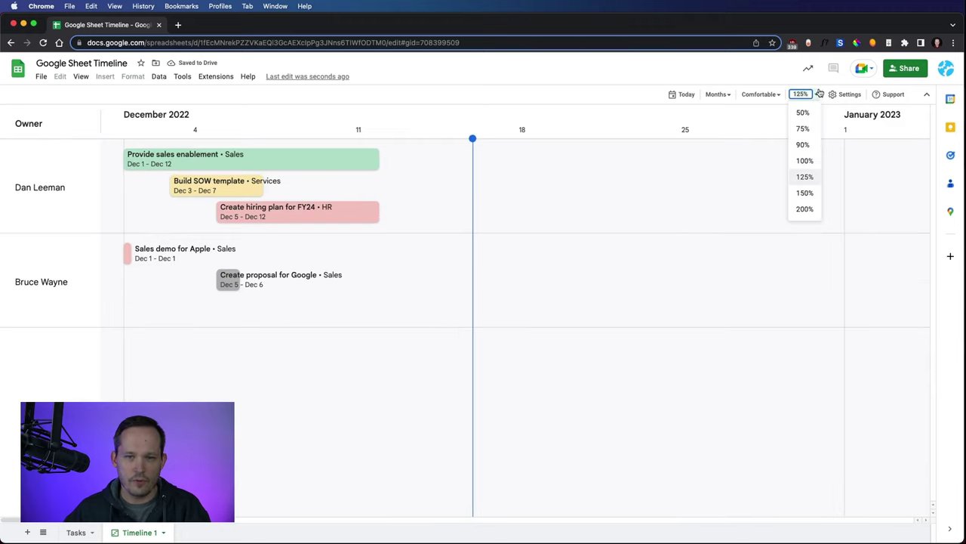
{"action": "left_click", "coordinate": [807, 160]}
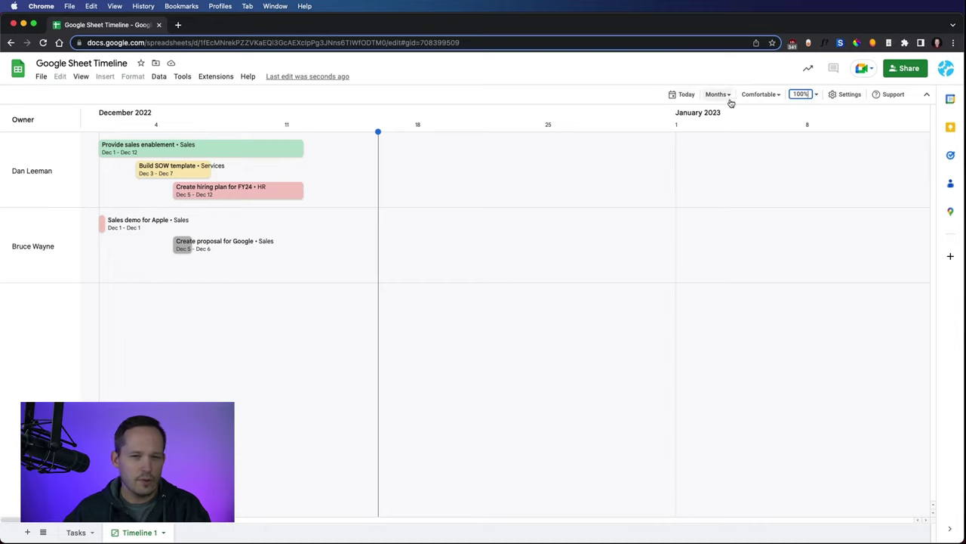
{"action": "left_click", "coordinate": [847, 95]}
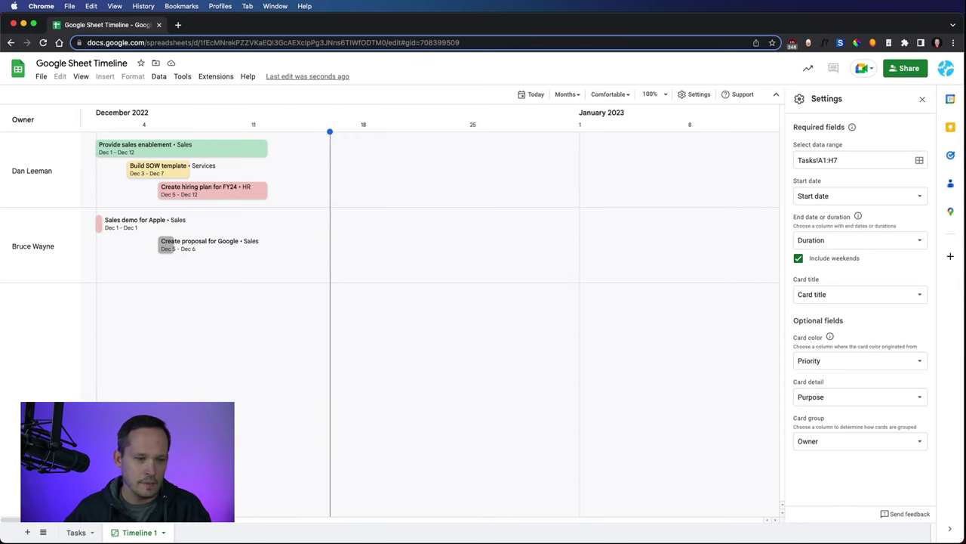
Step: On the Tasks sheet, widen column A to fit card titles like 'Sales demo for Apple'
{"action": "left_click", "coordinate": [69, 533]}
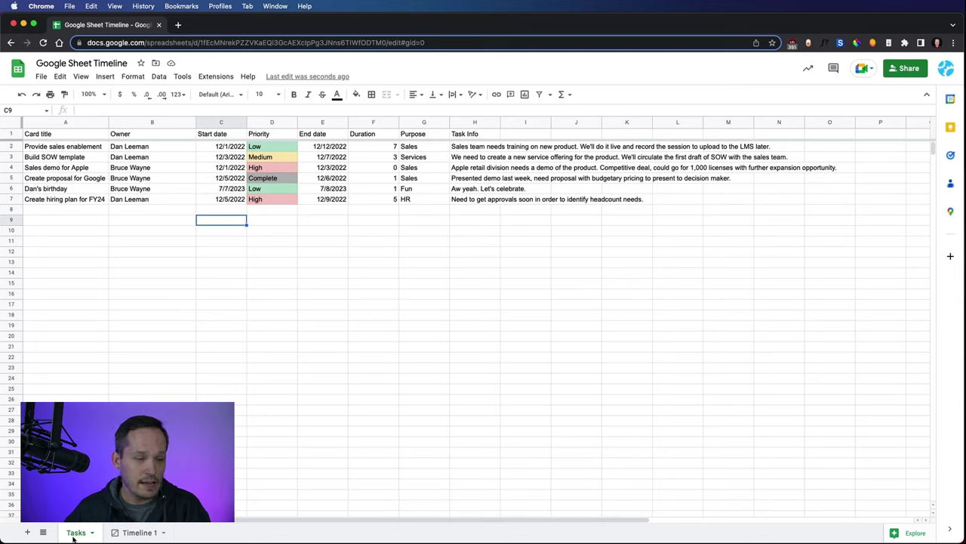
{"action": "left_click", "coordinate": [135, 191]}
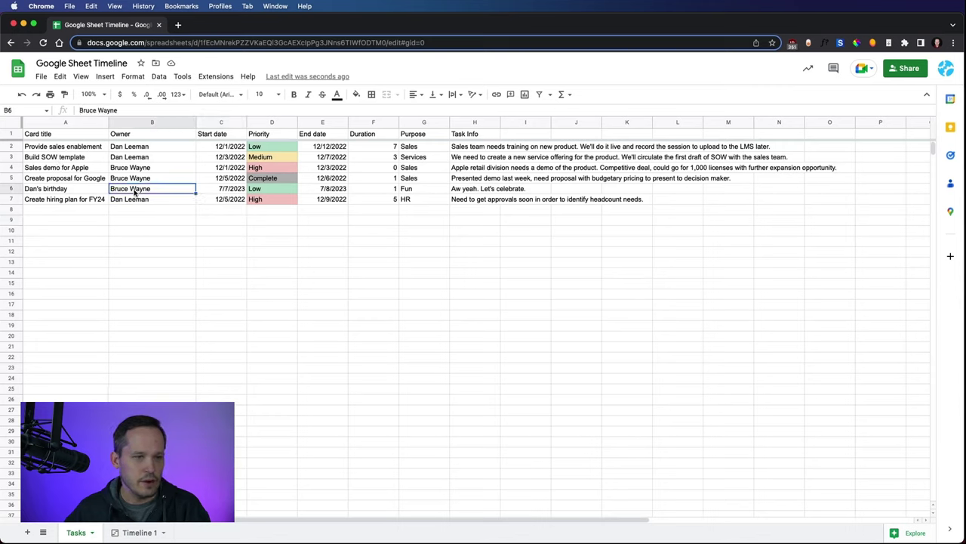
{"action": "left_click", "coordinate": [73, 136]}
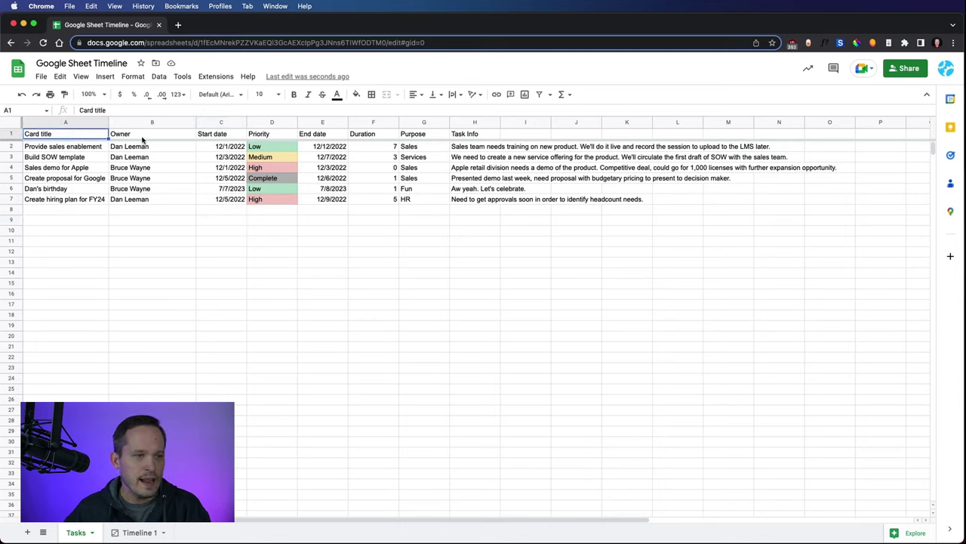
{"action": "left_click", "coordinate": [74, 167]}
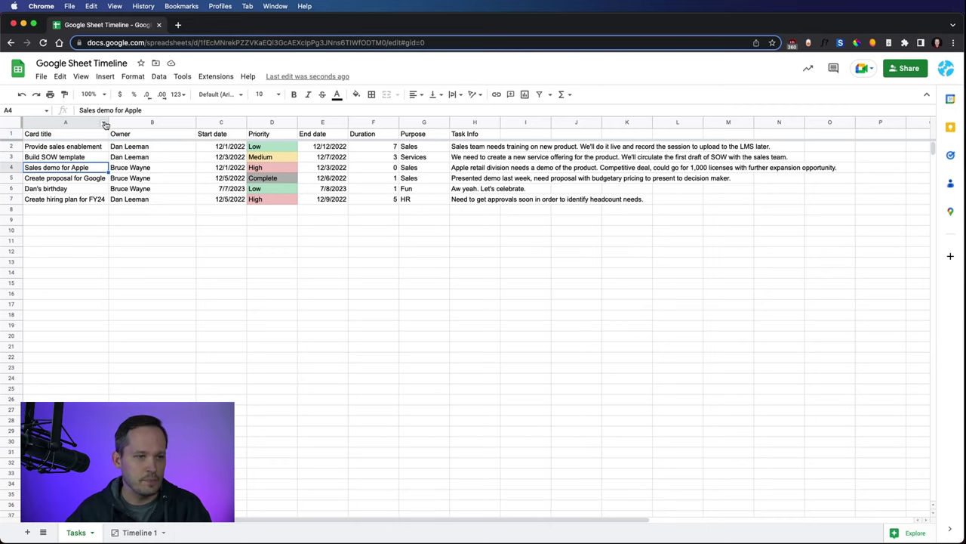
{"action": "left_click_drag", "start_coordinate": [108, 123], "coordinate": [135, 123]}
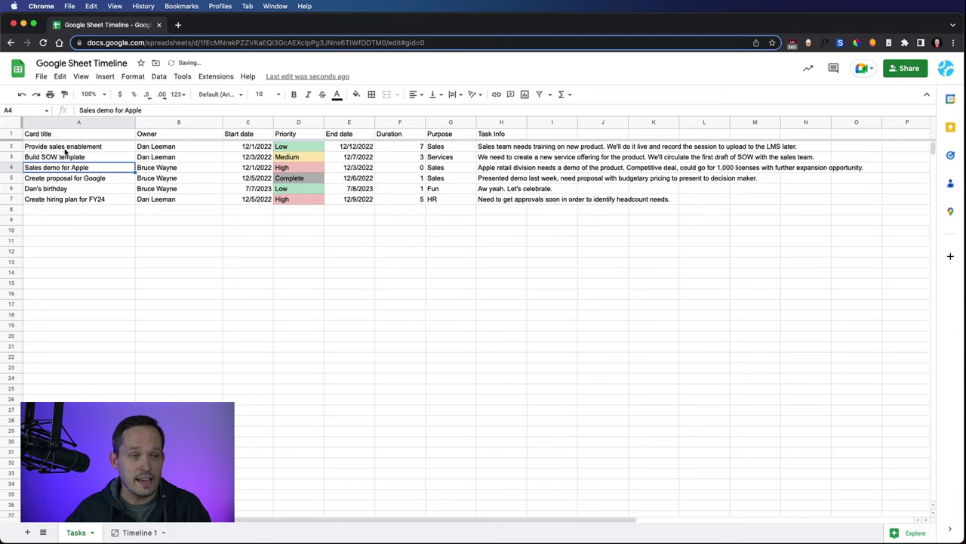
{"action": "left_click", "coordinate": [65, 148]}
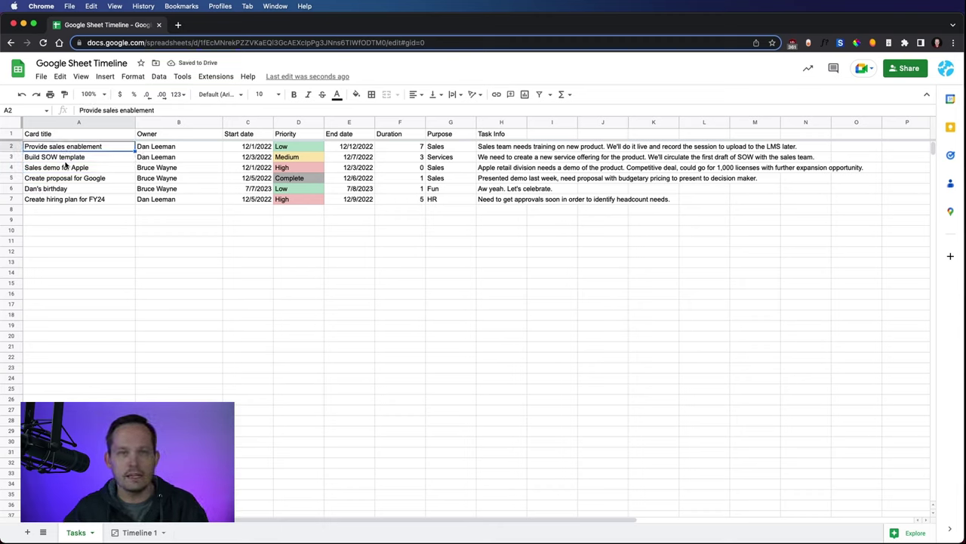
{"action": "left_click", "coordinate": [127, 173]}
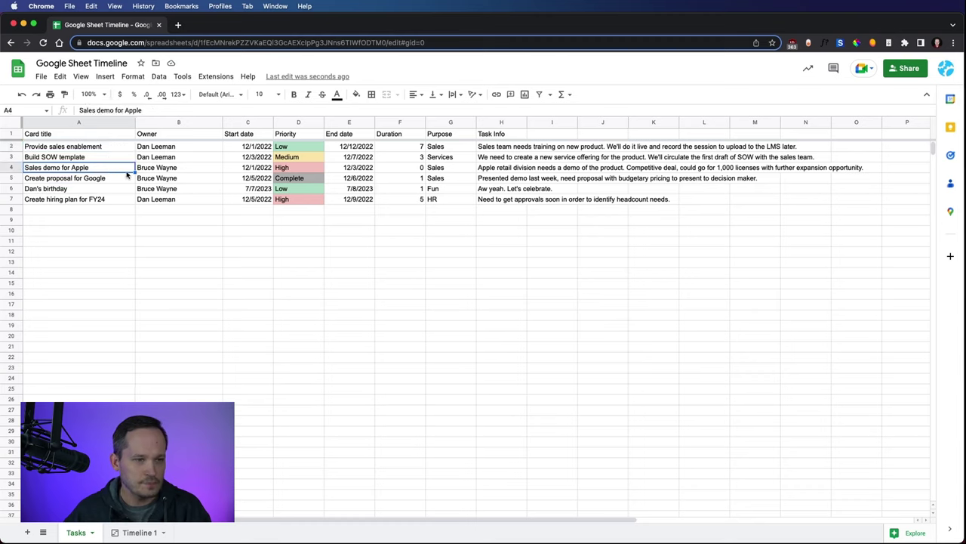
{"action": "left_click", "coordinate": [170, 147]}
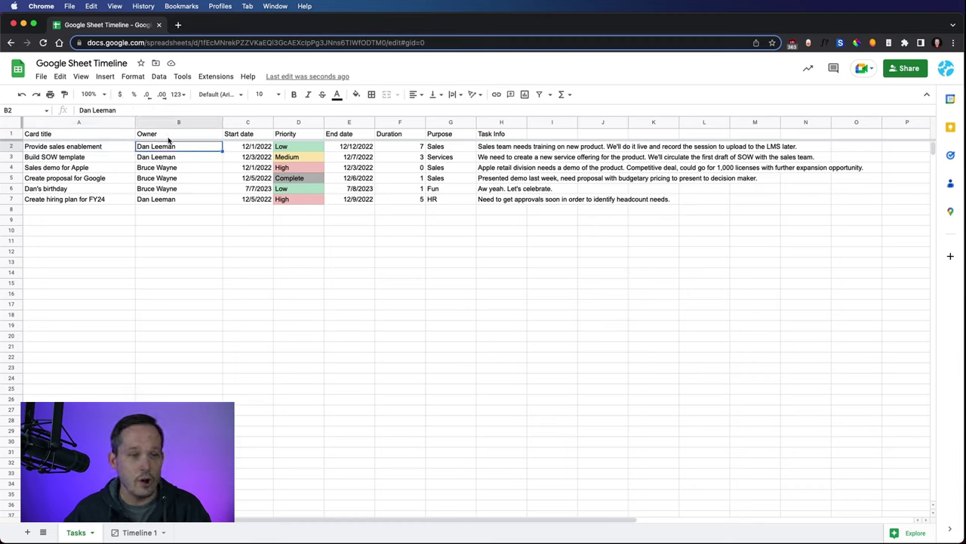
Step: Insert a trial owner person chip in B8 with @, then delete it
{"action": "left_click", "coordinate": [165, 213]}
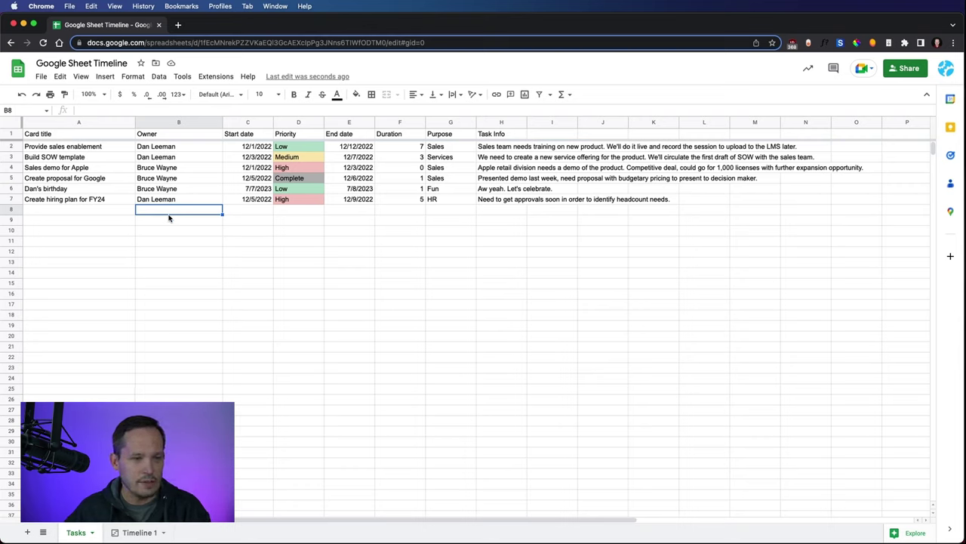
{"action": "type", "text": "@"}
{"action": "left_click", "coordinate": [181, 250]}
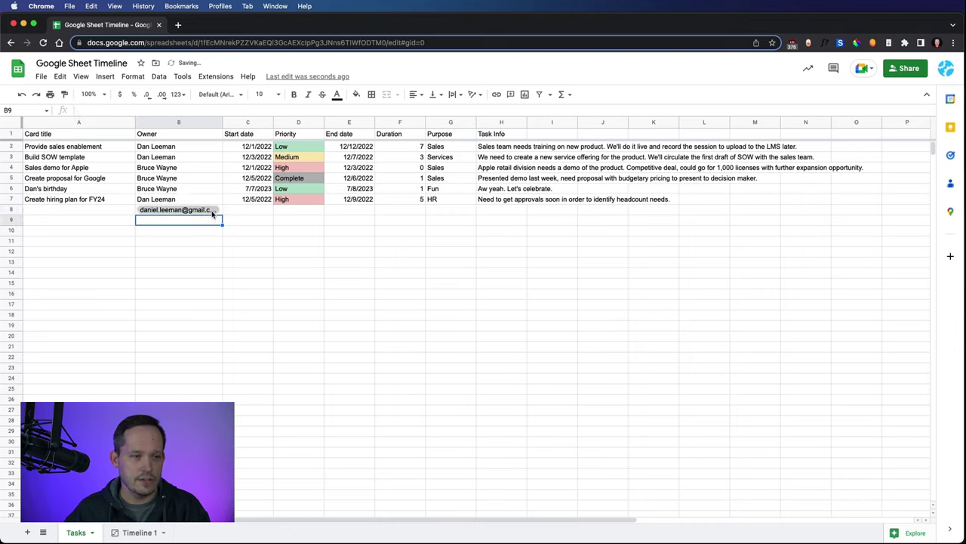
{"action": "key", "text": "Delete"}
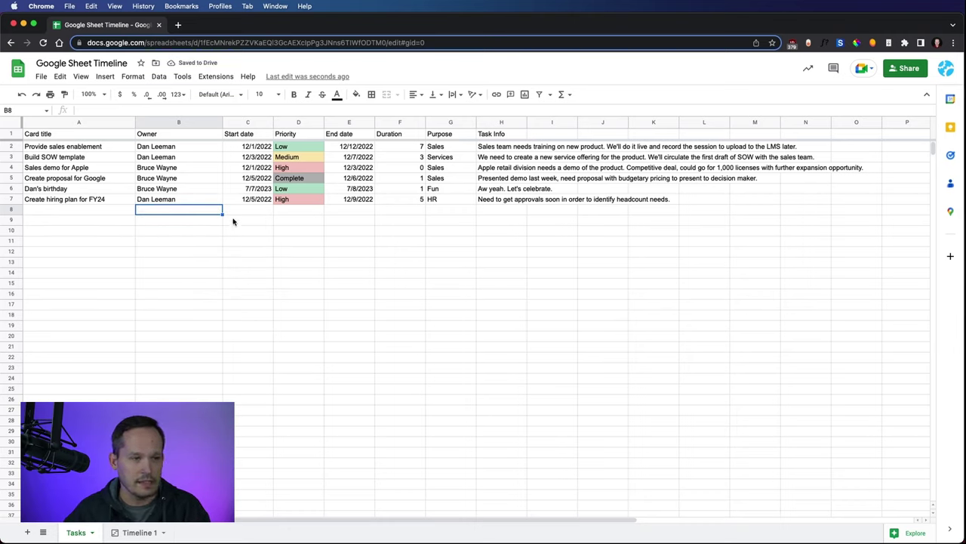
Step: Move End date into column D and Duration into column E after Start date
{"action": "left_click", "coordinate": [253, 148]}
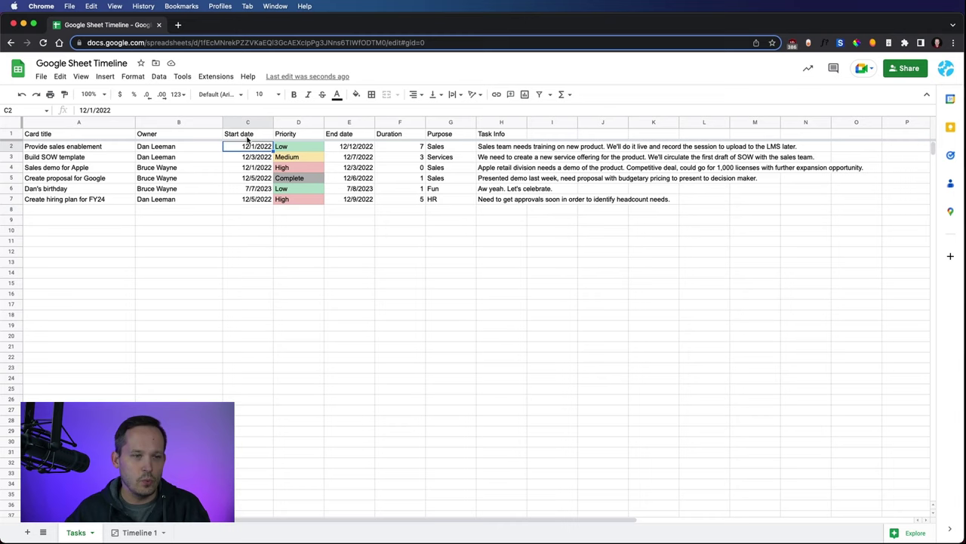
{"action": "left_click", "coordinate": [260, 201]}
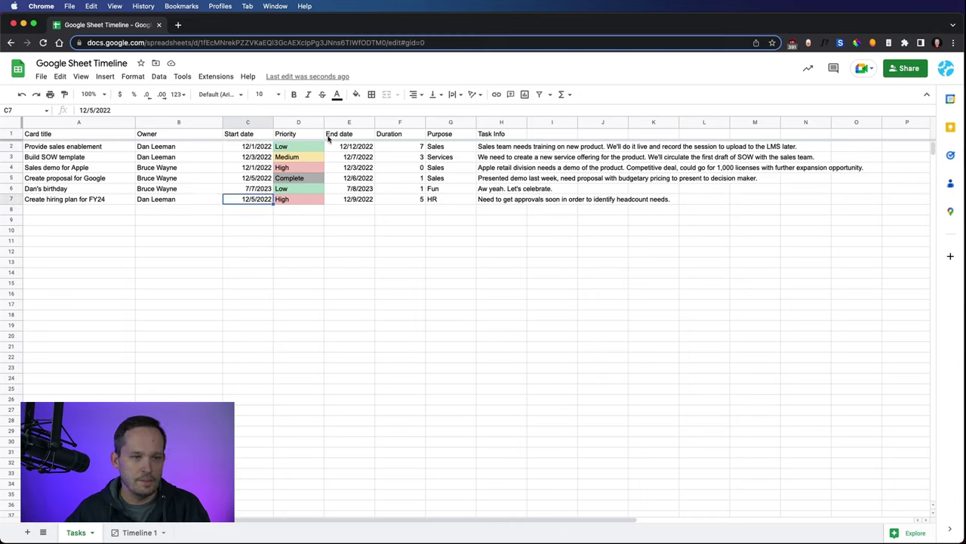
{"action": "left_click", "coordinate": [349, 122]}
{"action": "left_click_drag", "start_coordinate": [349, 123], "coordinate": [297, 123]}
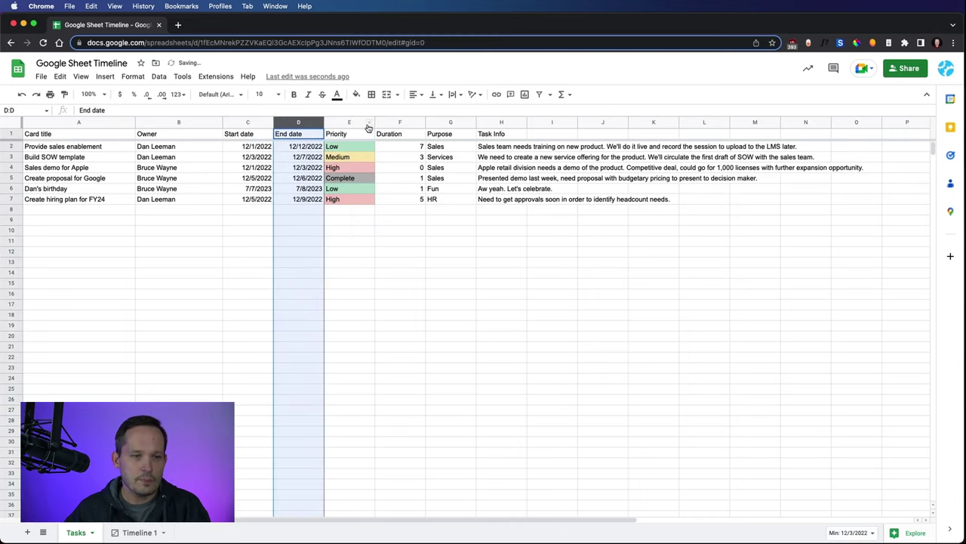
{"action": "left_click", "coordinate": [392, 123]}
{"action": "left_click_drag", "start_coordinate": [392, 123], "coordinate": [344, 123]}
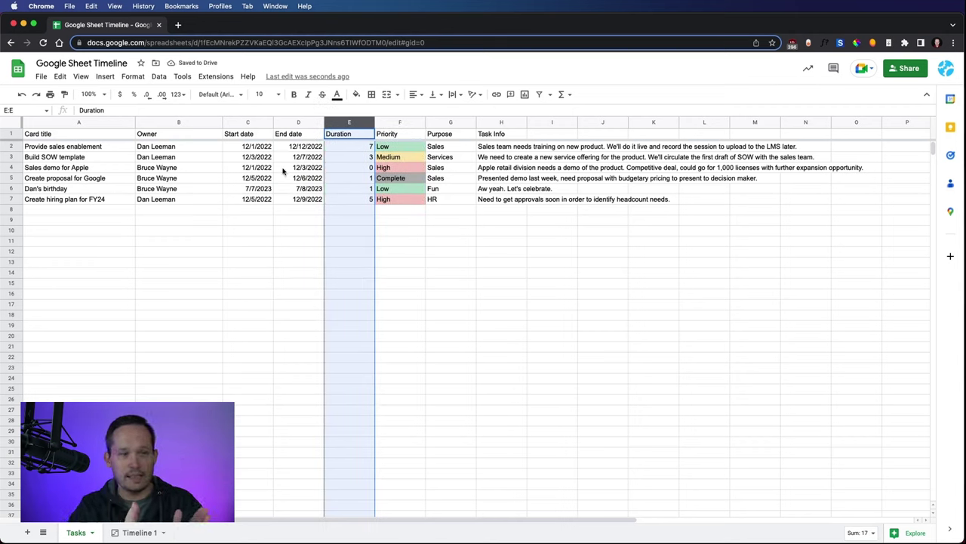
Step: Check the reordered duration and end date values, then select the whole Priority column
{"action": "left_click", "coordinate": [366, 148]}
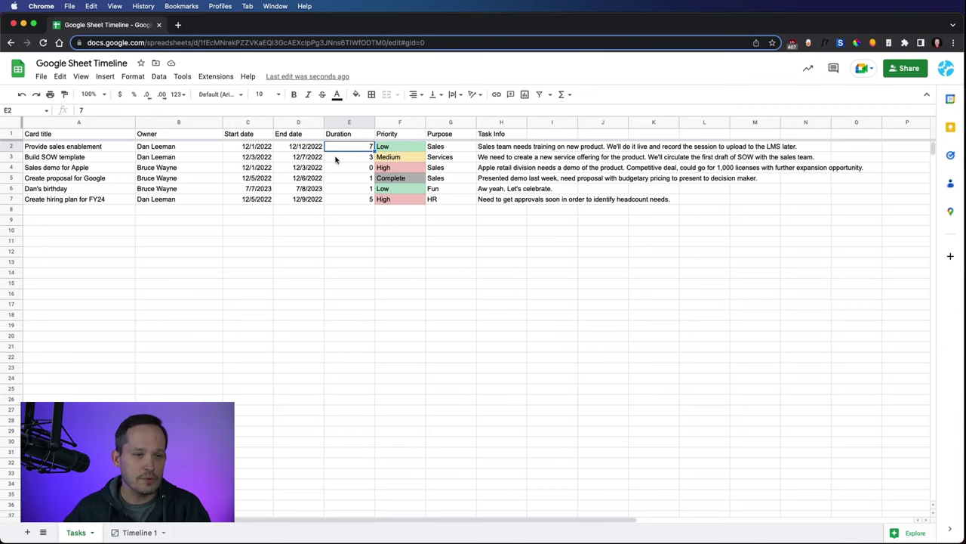
{"action": "left_click", "coordinate": [301, 122]}
{"action": "left_click", "coordinate": [348, 123]}
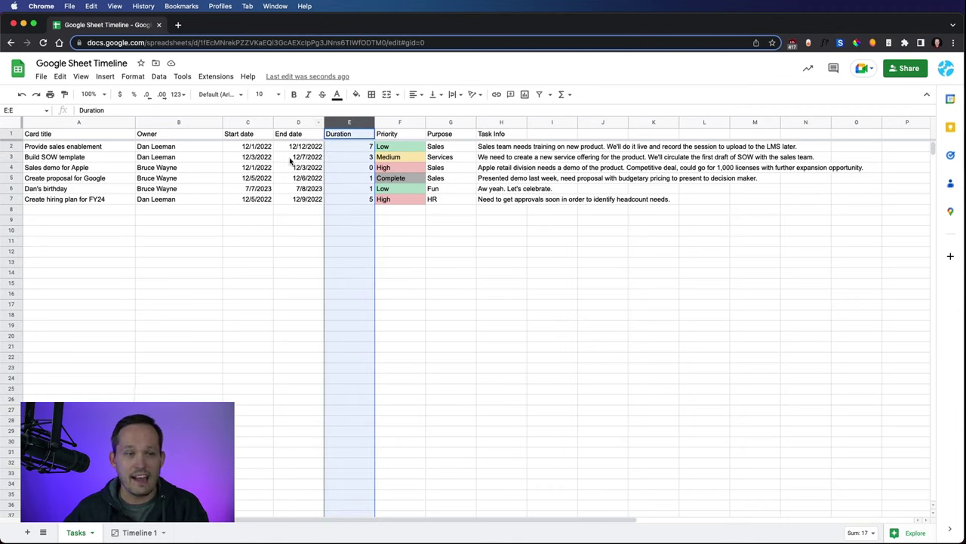
{"action": "left_click", "coordinate": [315, 160]}
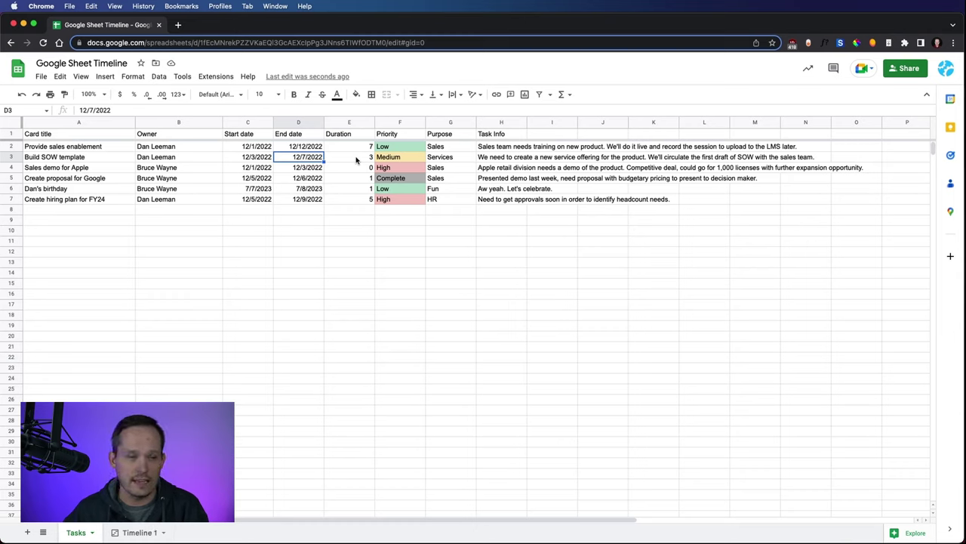
{"action": "left_click", "coordinate": [410, 166]}
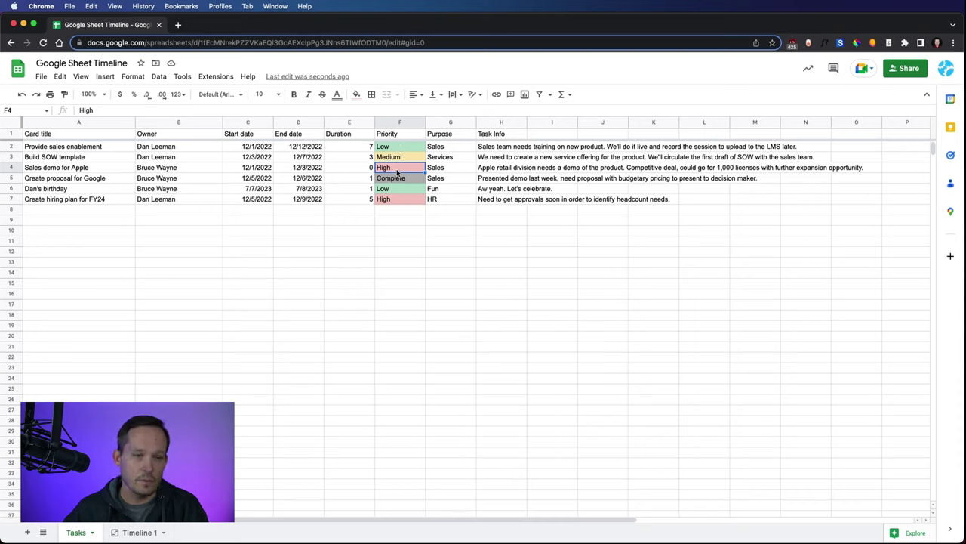
{"action": "left_click", "coordinate": [397, 123]}
{"action": "left_click", "coordinate": [133, 77]}
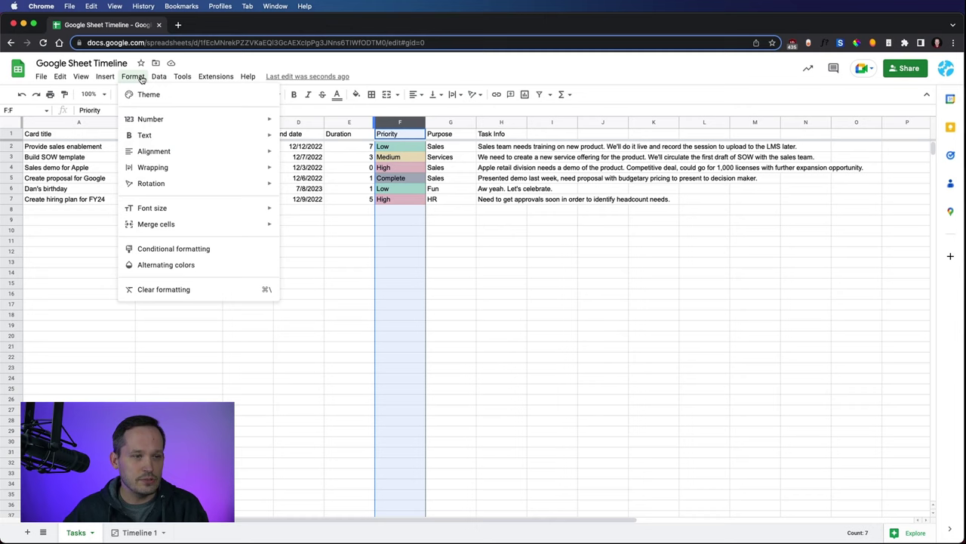
{"action": "left_click", "coordinate": [190, 251]}
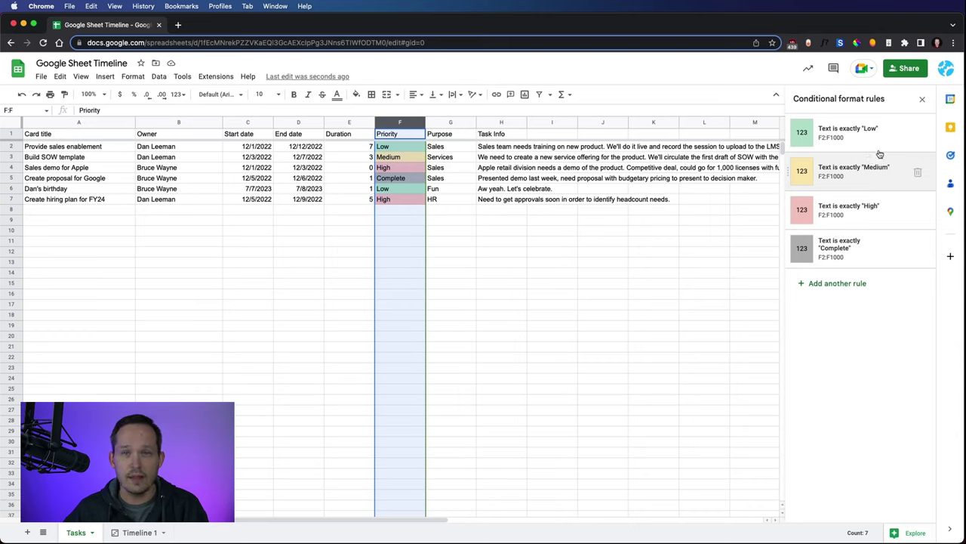
{"action": "left_click", "coordinate": [923, 99]}
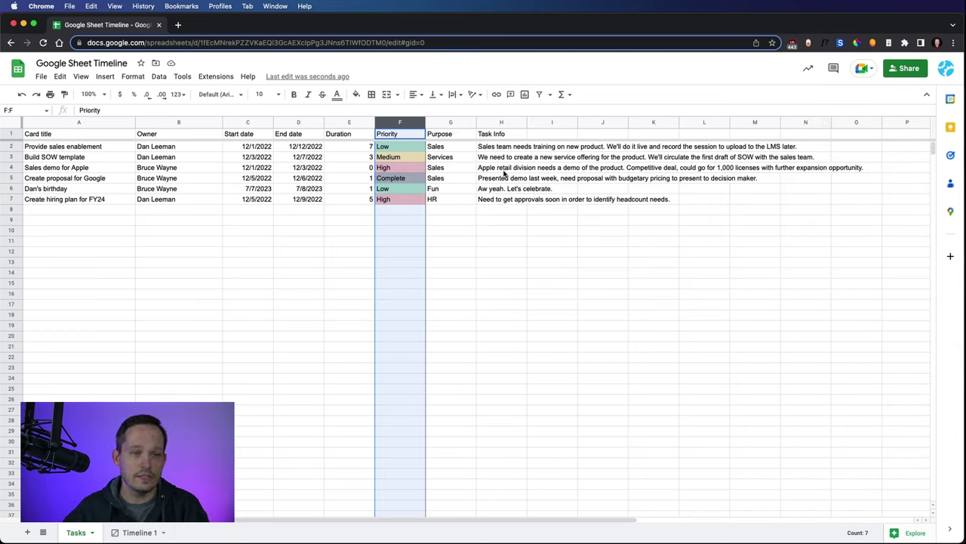
Step: Look over the Purpose column and the Apple demo's task info, then switch to Timeline 1
{"action": "left_click", "coordinate": [456, 180]}
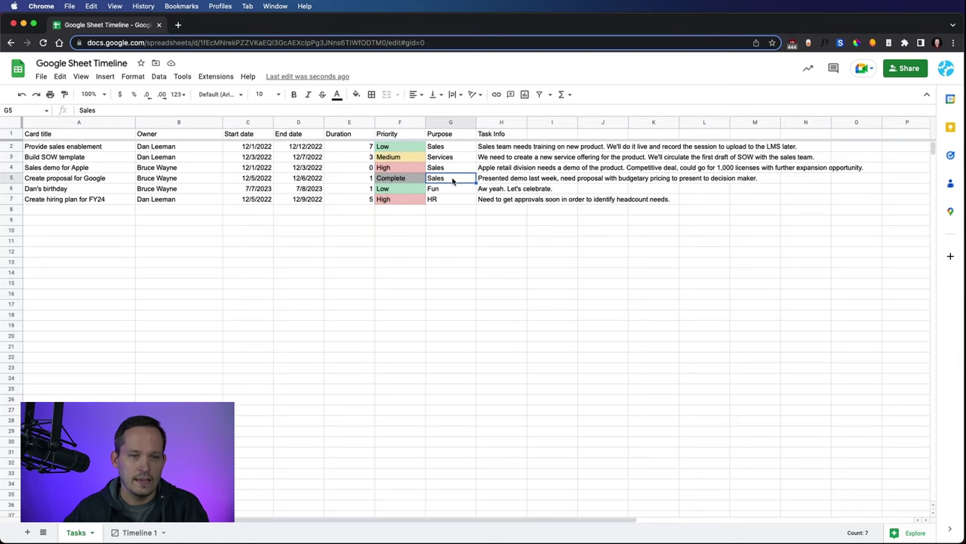
{"action": "left_click", "coordinate": [455, 124]}
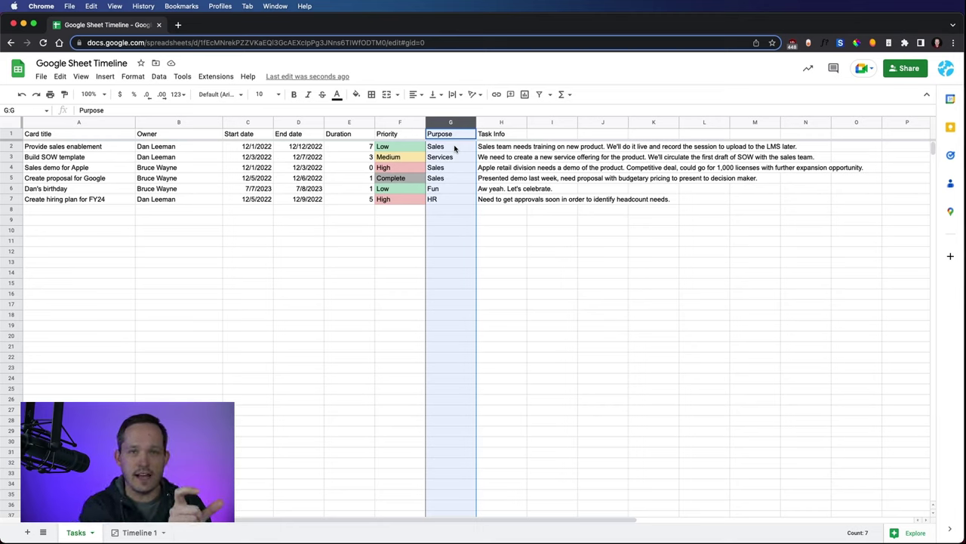
{"action": "left_click", "coordinate": [495, 168]}
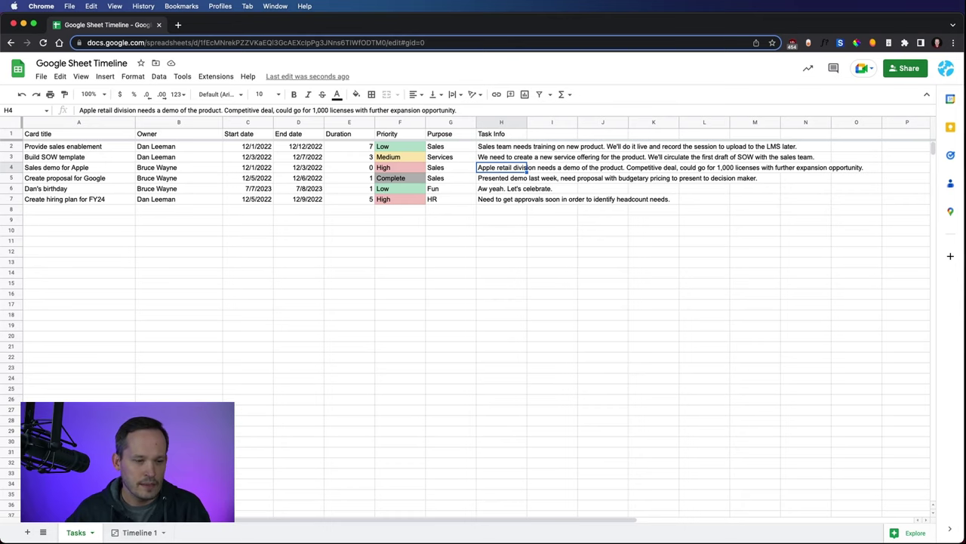
{"action": "left_click", "coordinate": [115, 536]}
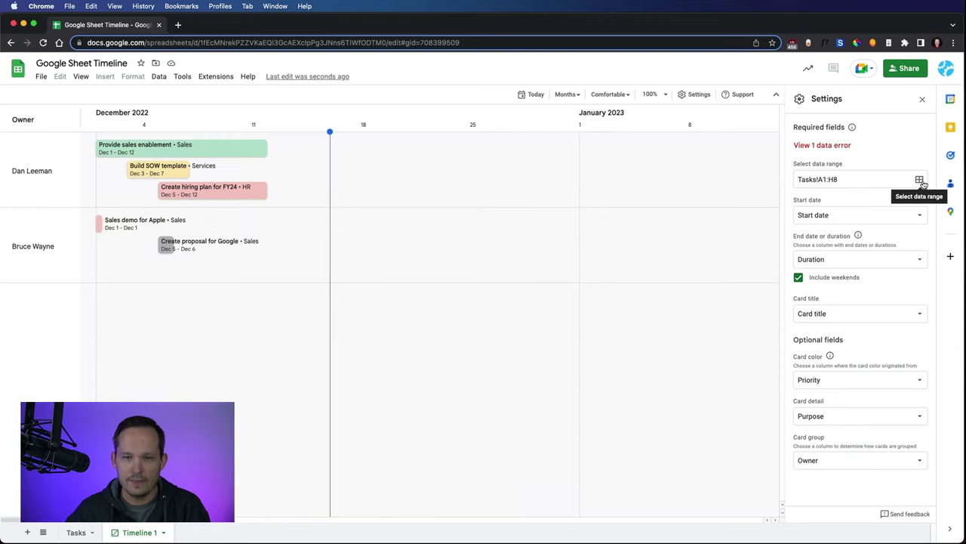
{"action": "left_click", "coordinate": [76, 533]}
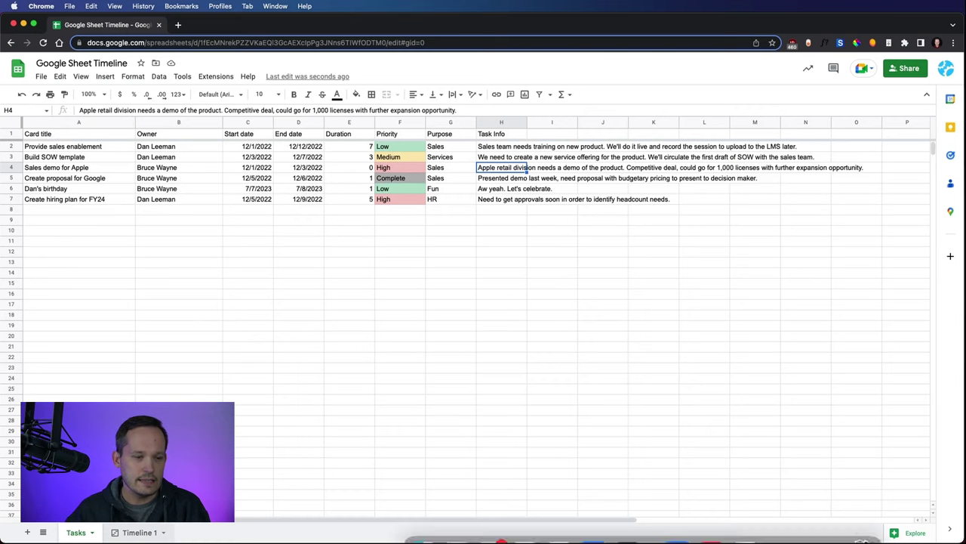
{"action": "left_click", "coordinate": [137, 534]}
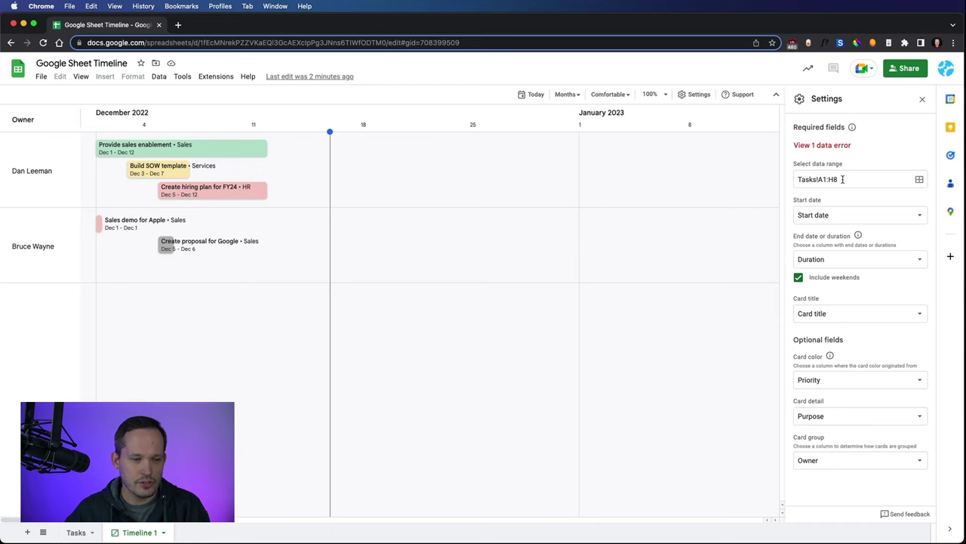
{"action": "left_click", "coordinate": [76, 533]}
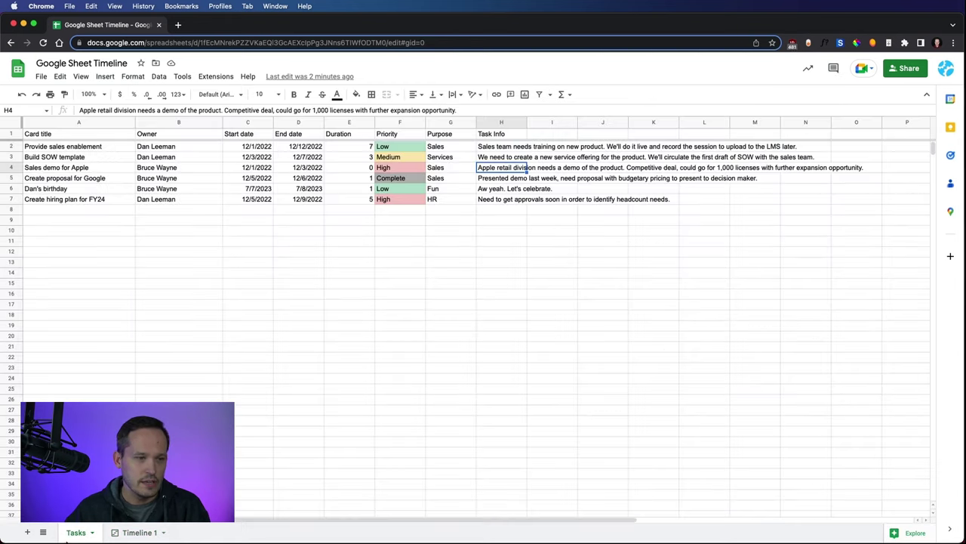
{"action": "left_click", "coordinate": [32, 213]}
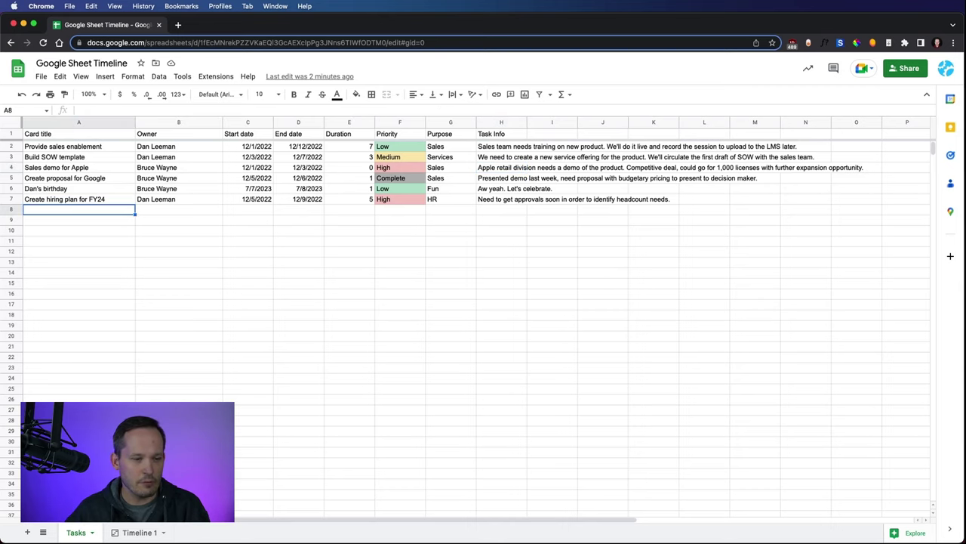
{"action": "left_click", "coordinate": [135, 533]}
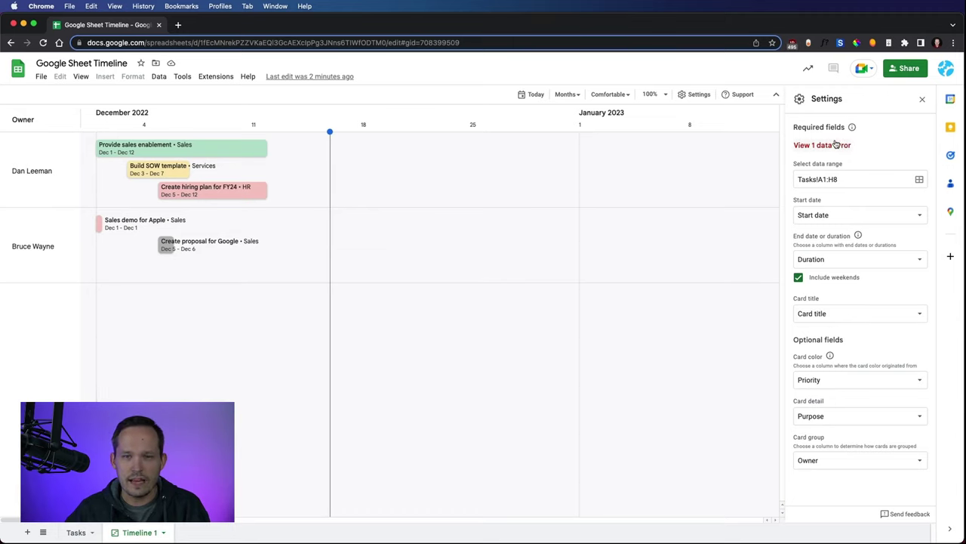
Step: Keep Start date as the start column and switch the scale to weekly, then back to days
{"action": "left_click", "coordinate": [888, 217]}
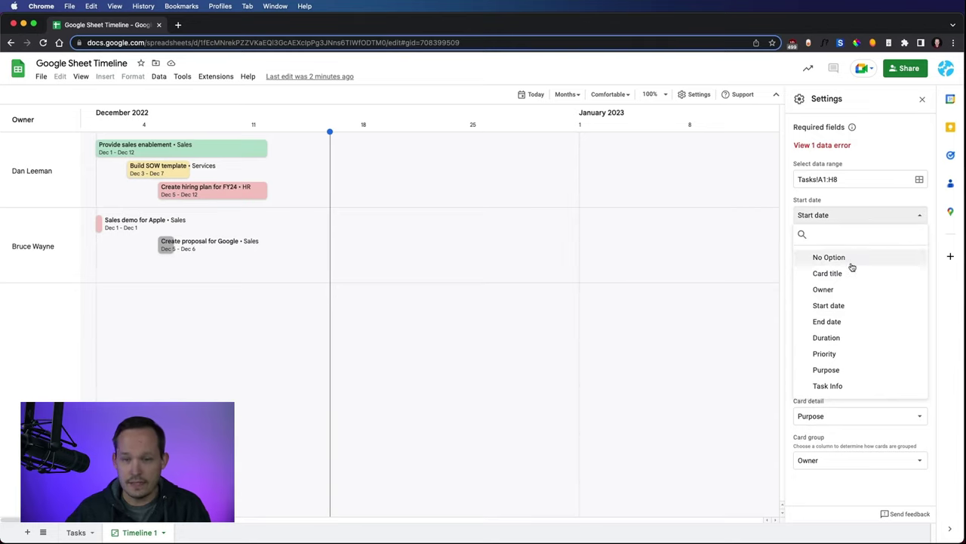
{"action": "left_click", "coordinate": [847, 306]}
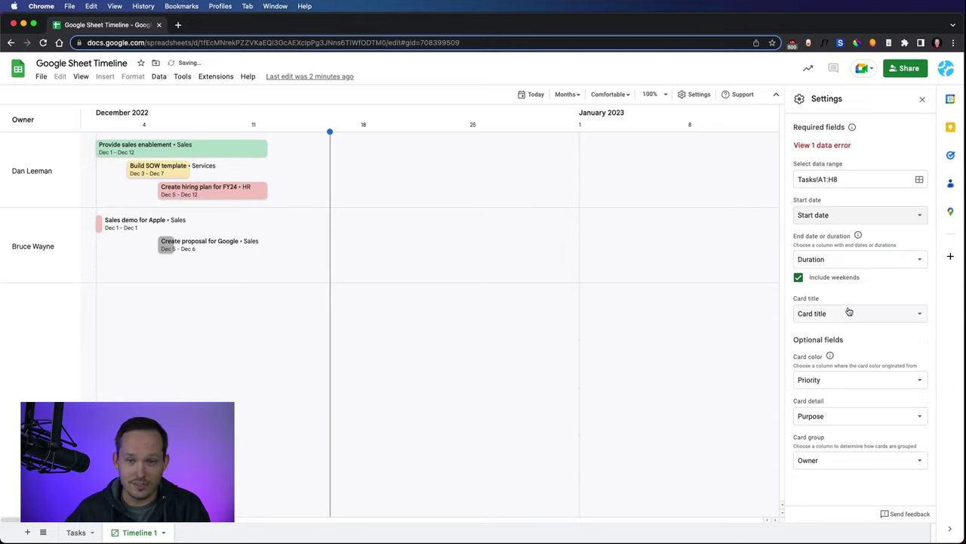
{"action": "left_click", "coordinate": [857, 216]}
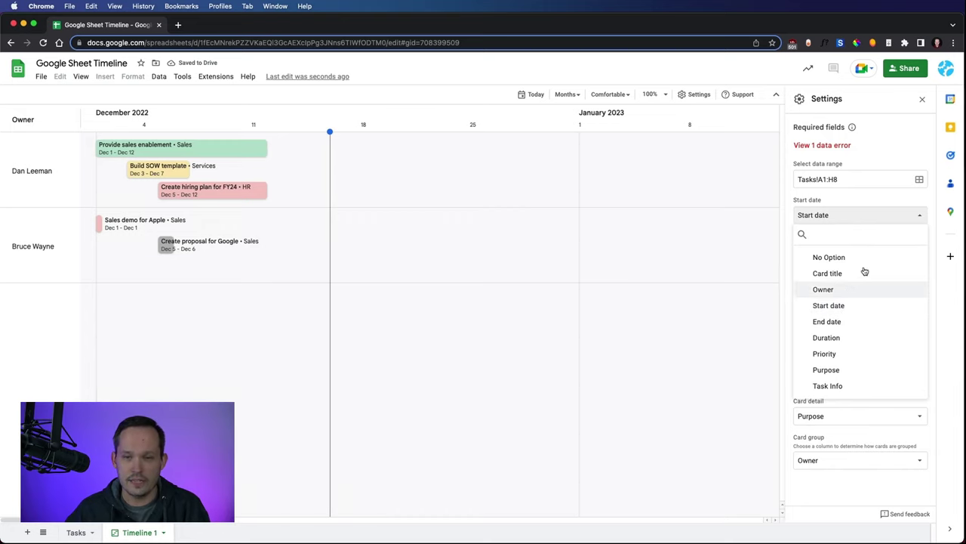
{"action": "left_click", "coordinate": [866, 198]}
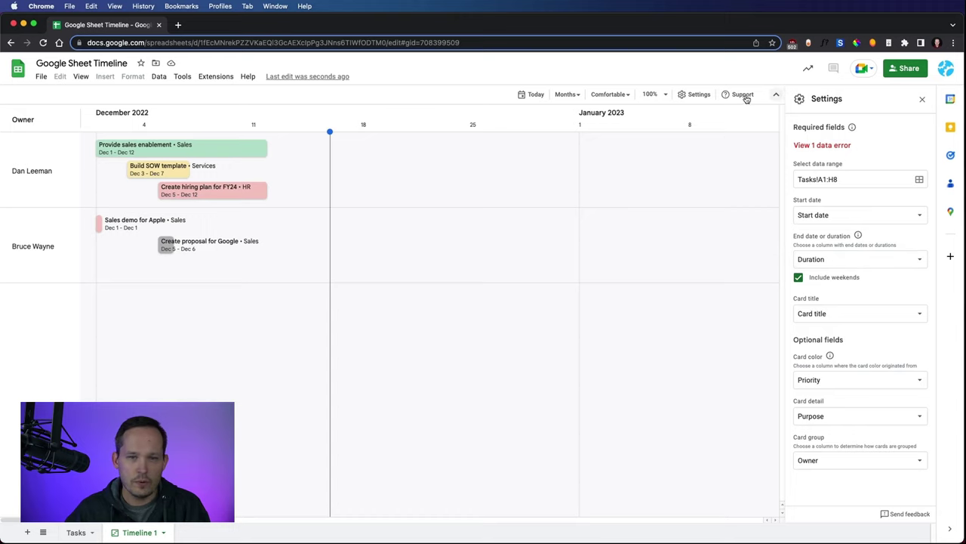
{"action": "left_click", "coordinate": [567, 94]}
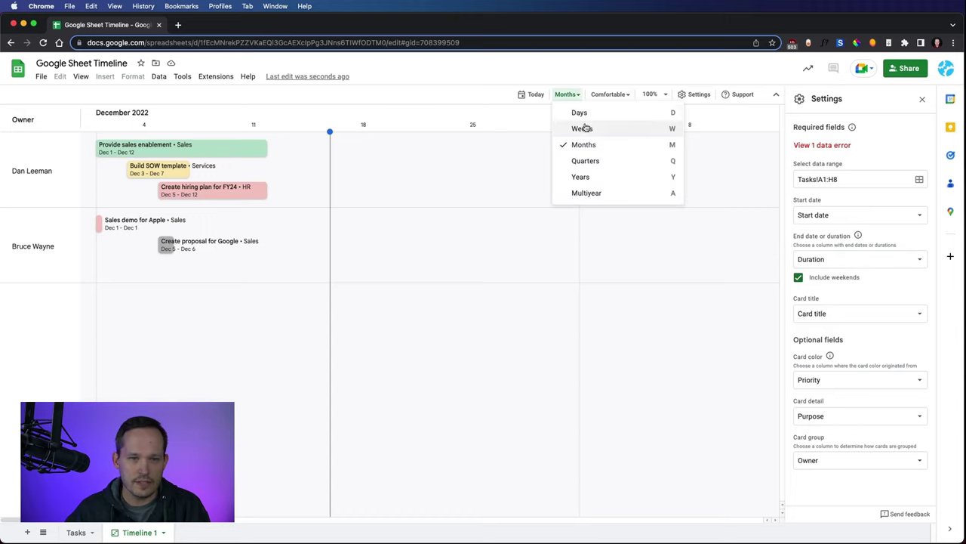
{"action": "left_click", "coordinate": [583, 128]}
{"action": "left_click", "coordinate": [572, 96]}
{"action": "left_click", "coordinate": [579, 113]}
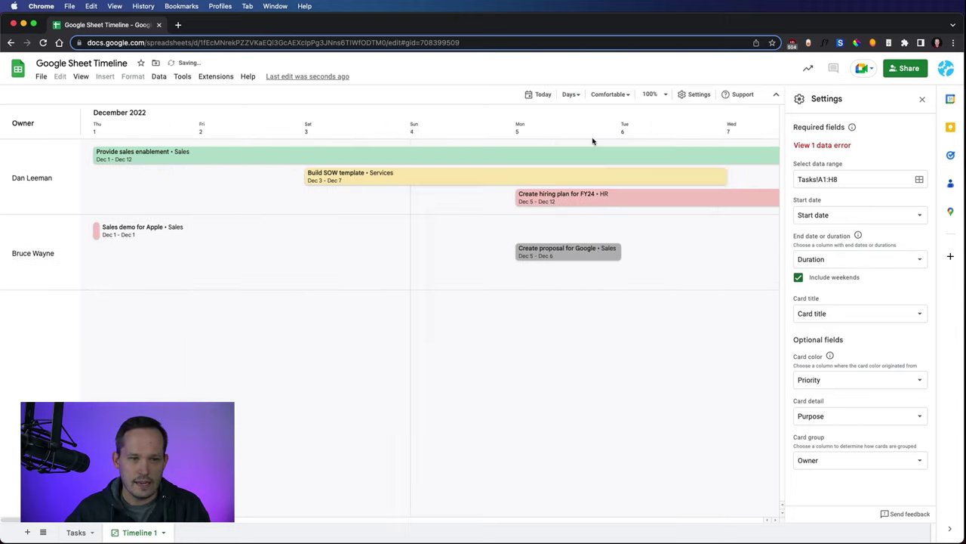
Step: Base card ends on End date, then on Duration, and enable Include weekends
{"action": "left_click", "coordinate": [849, 261]}
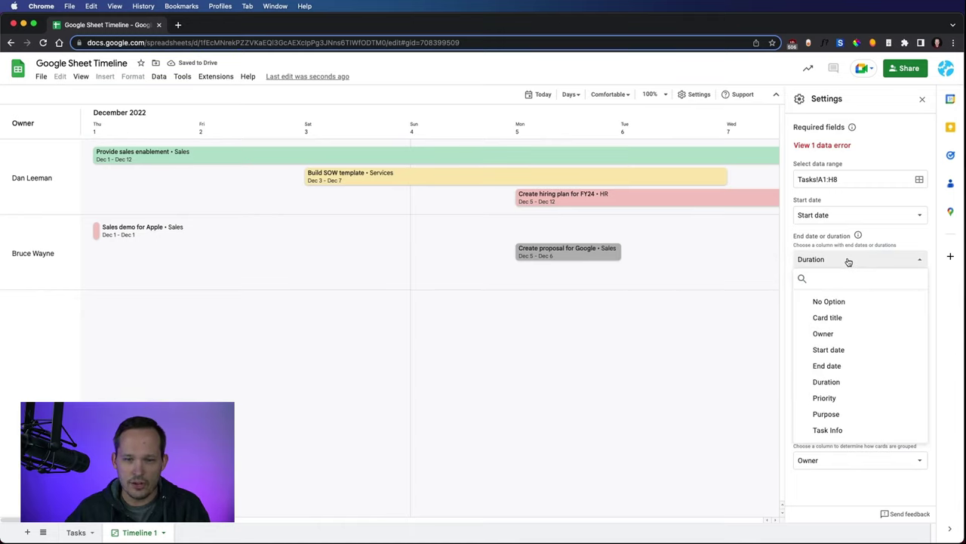
{"action": "left_click", "coordinate": [828, 366]}
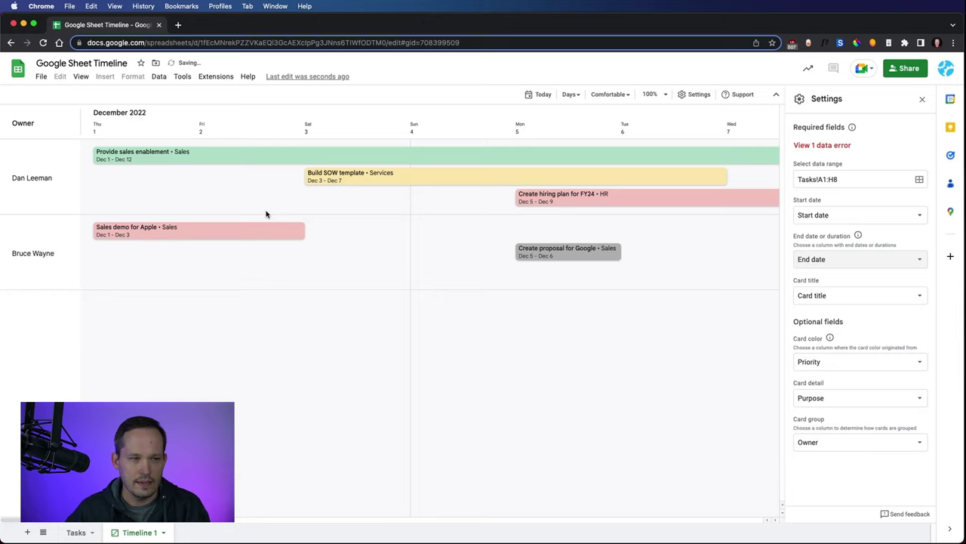
{"action": "left_click", "coordinate": [869, 256]}
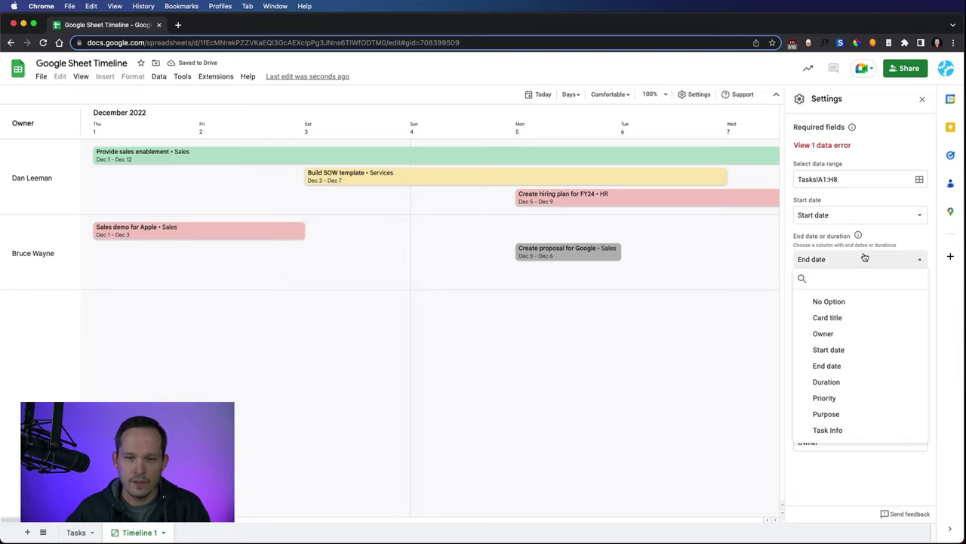
{"action": "left_click", "coordinate": [827, 381]}
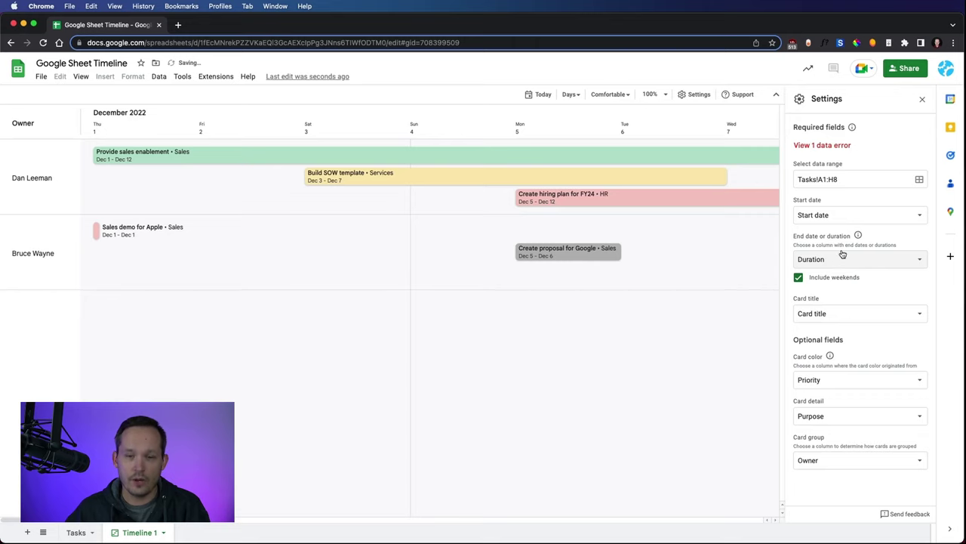
{"action": "left_click", "coordinate": [798, 279]}
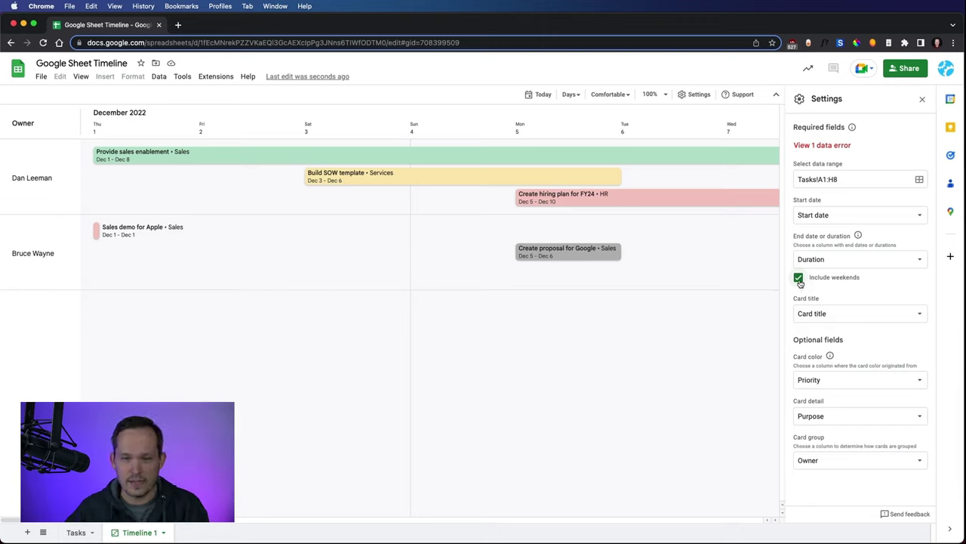
{"action": "left_click", "coordinate": [866, 320]}
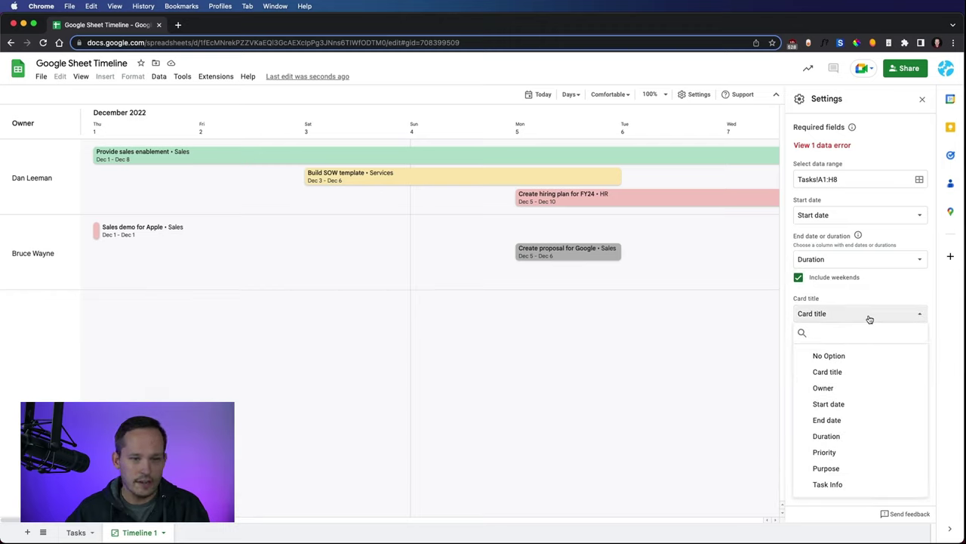
{"action": "left_click", "coordinate": [859, 370]}
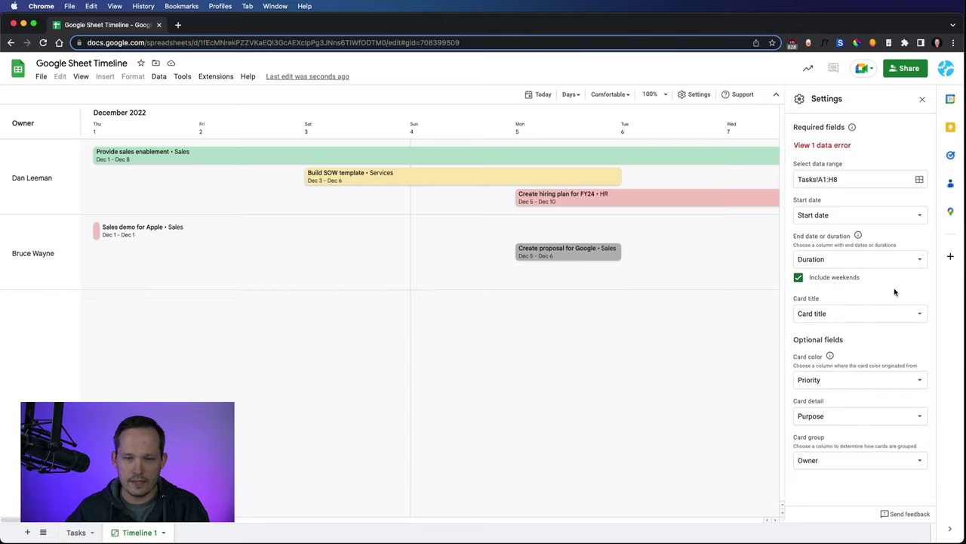
{"action": "left_click", "coordinate": [881, 383]}
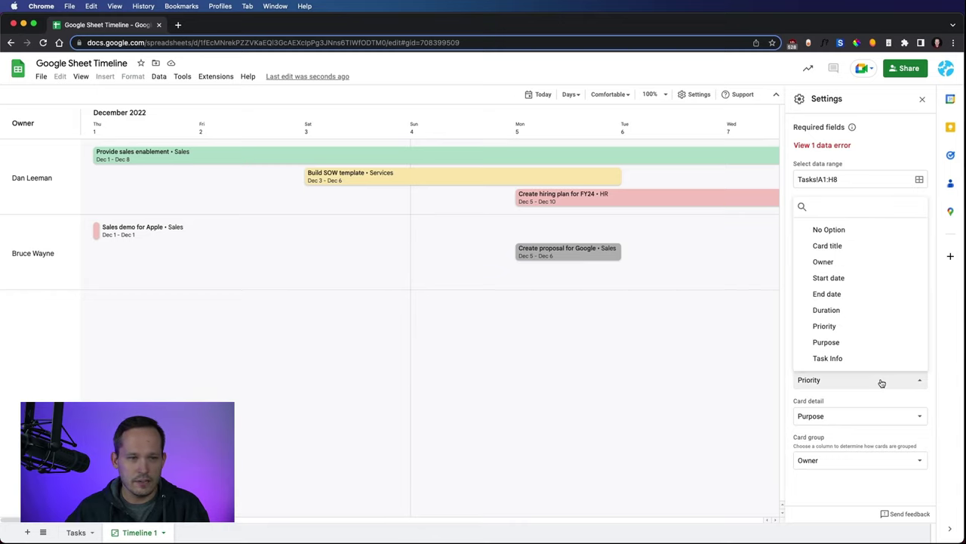
{"action": "left_click", "coordinate": [881, 382]}
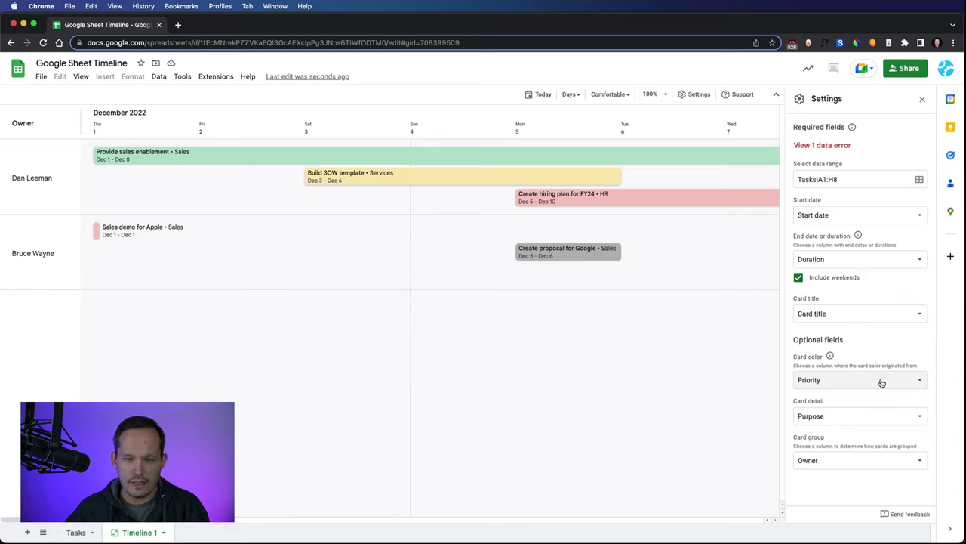
{"action": "left_click", "coordinate": [874, 418]}
{"action": "left_click", "coordinate": [878, 419]}
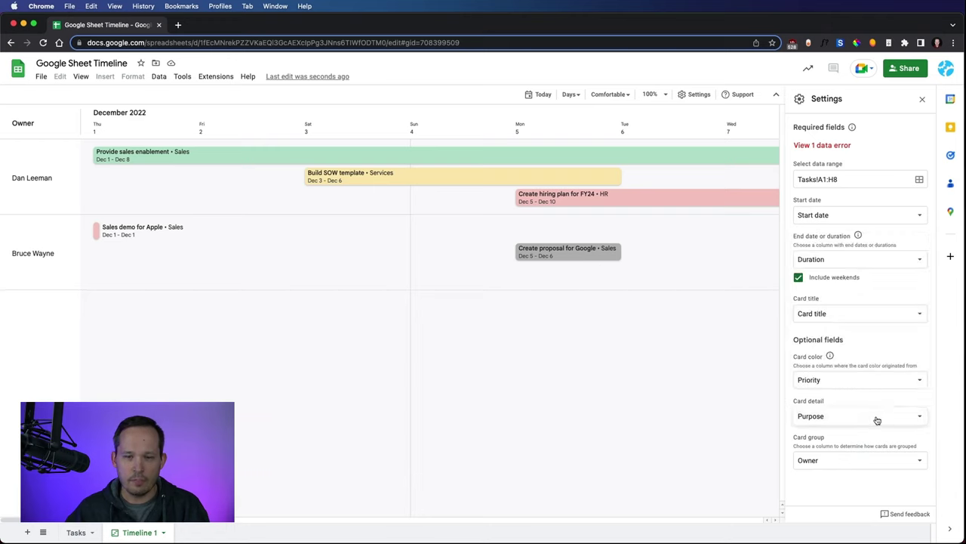
{"action": "left_click", "coordinate": [829, 463]}
{"action": "left_click", "coordinate": [836, 407]}
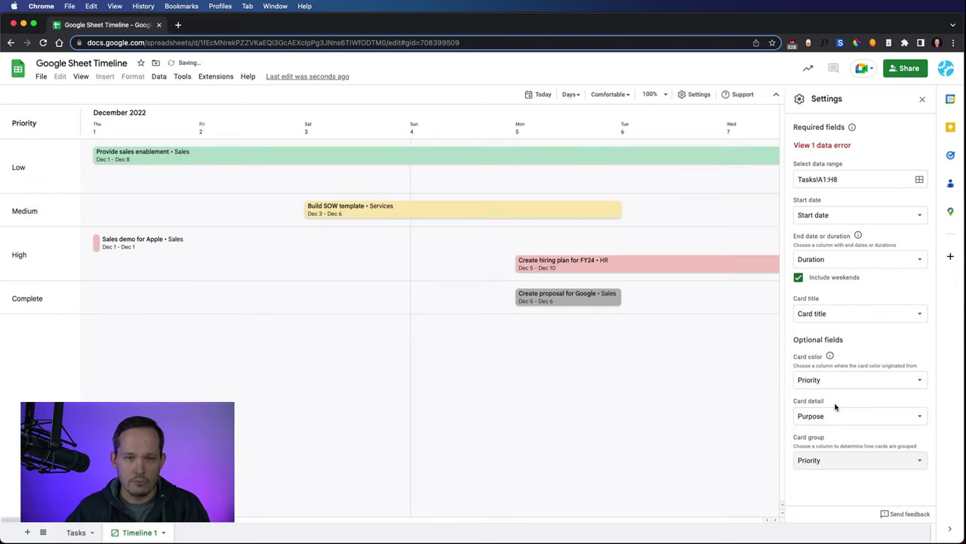
{"action": "left_click", "coordinate": [843, 460]}
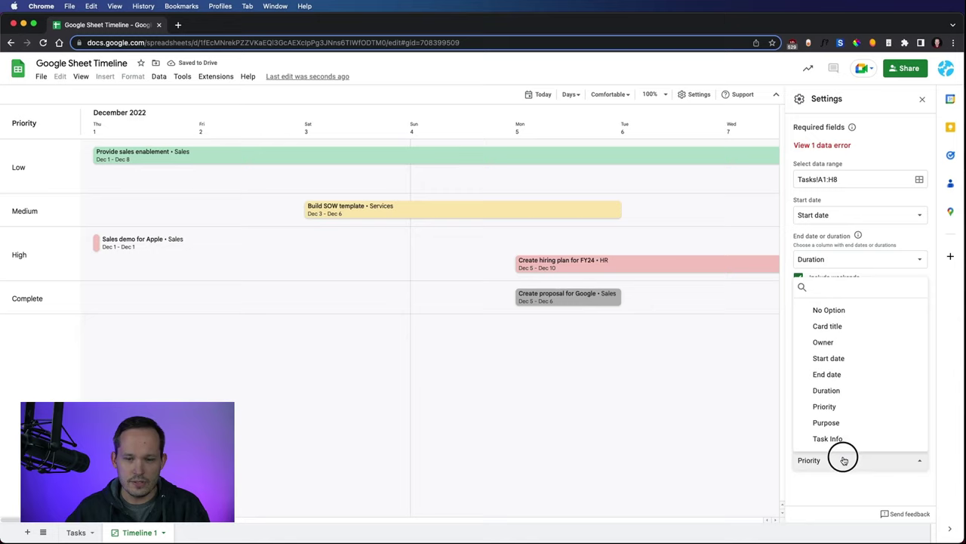
{"action": "left_click", "coordinate": [831, 342]}
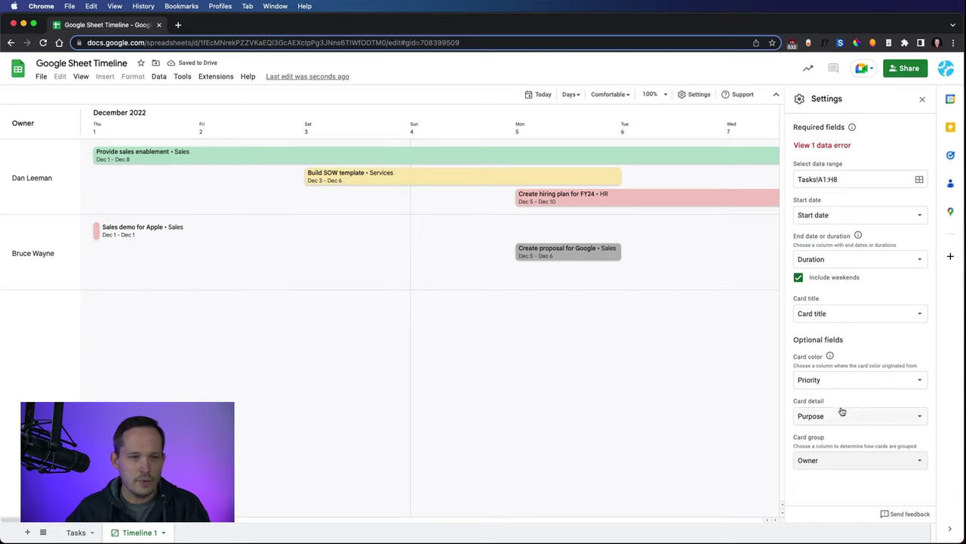
Step: Open the Provide sales enablement card details, select its Task info, then close and reopen them
{"action": "left_click", "coordinate": [224, 151]}
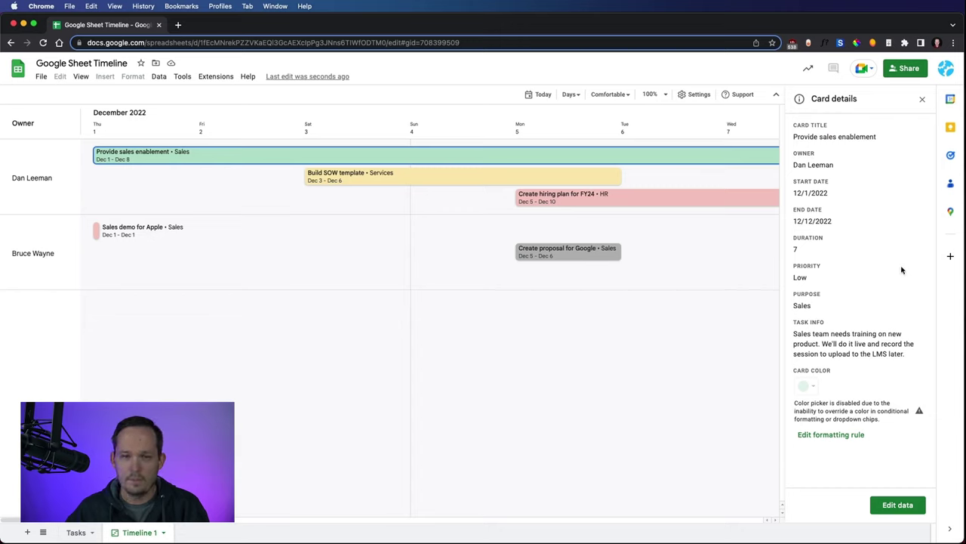
{"action": "left_click_drag", "start_coordinate": [794, 333], "coordinate": [911, 360]}
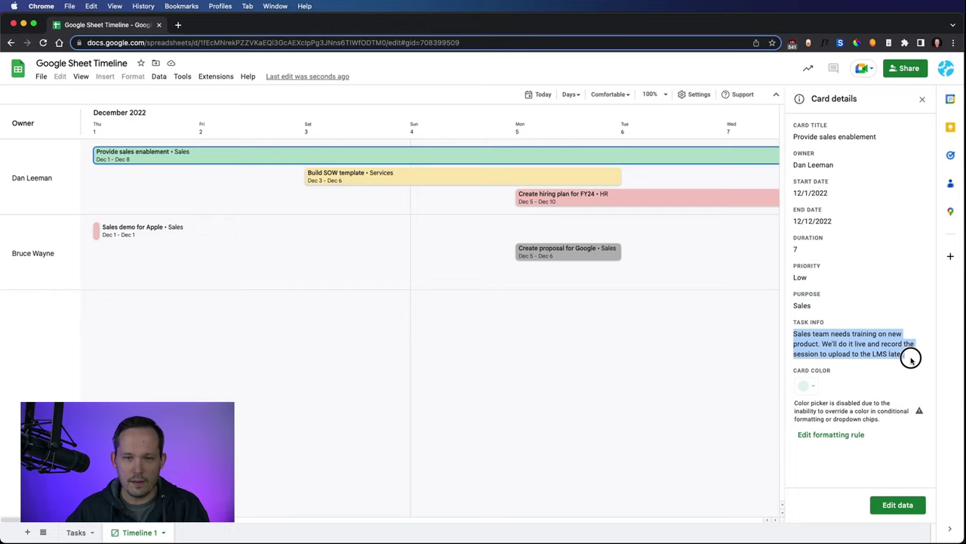
{"action": "left_click", "coordinate": [908, 357]}
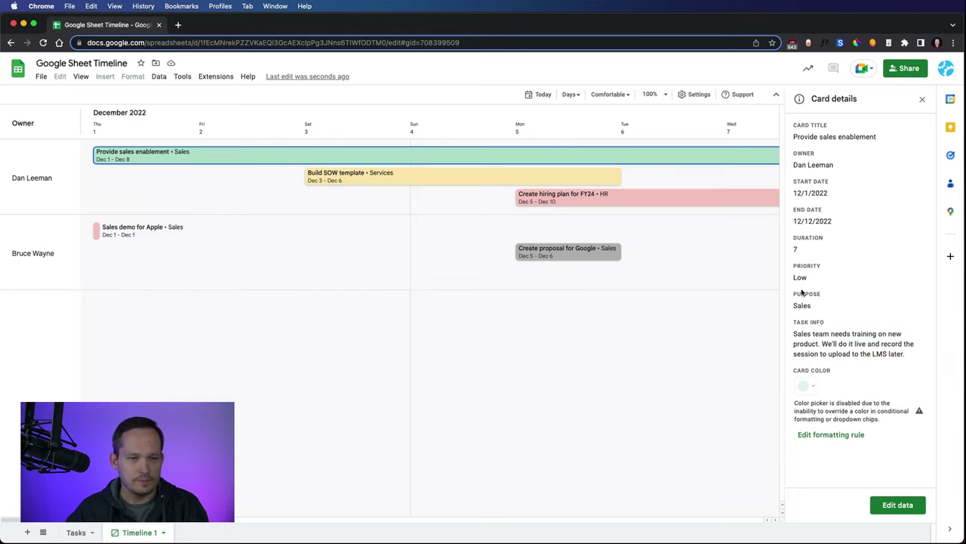
{"action": "left_click", "coordinate": [469, 311]}
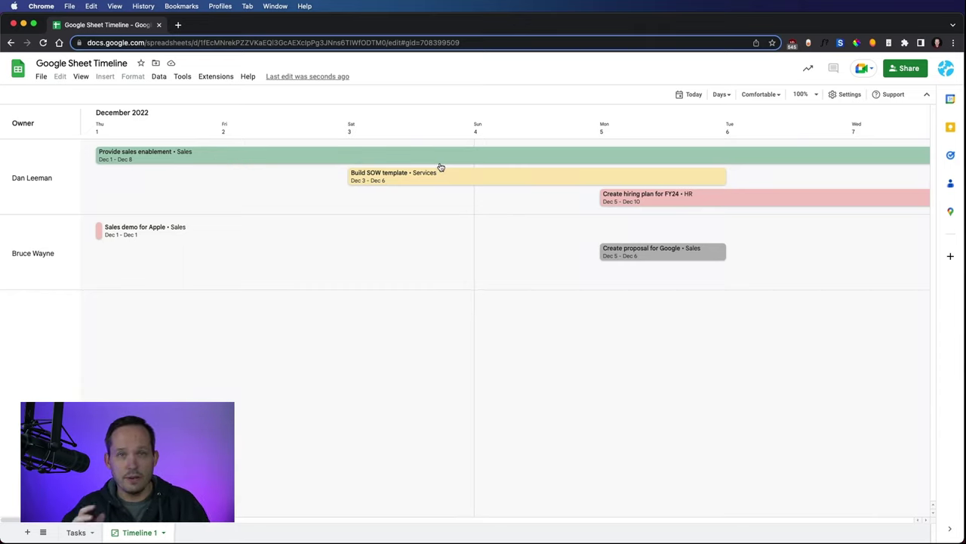
{"action": "left_click", "coordinate": [310, 160]}
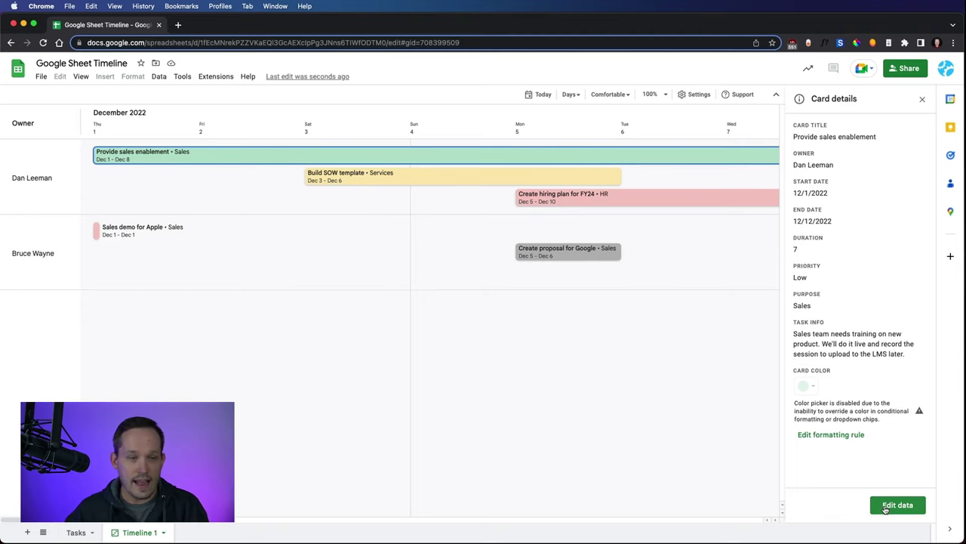
Step: Jump via Edit data to the card's Tasks row, return to Timeline 1, and close the card details
{"action": "left_click", "coordinate": [897, 505]}
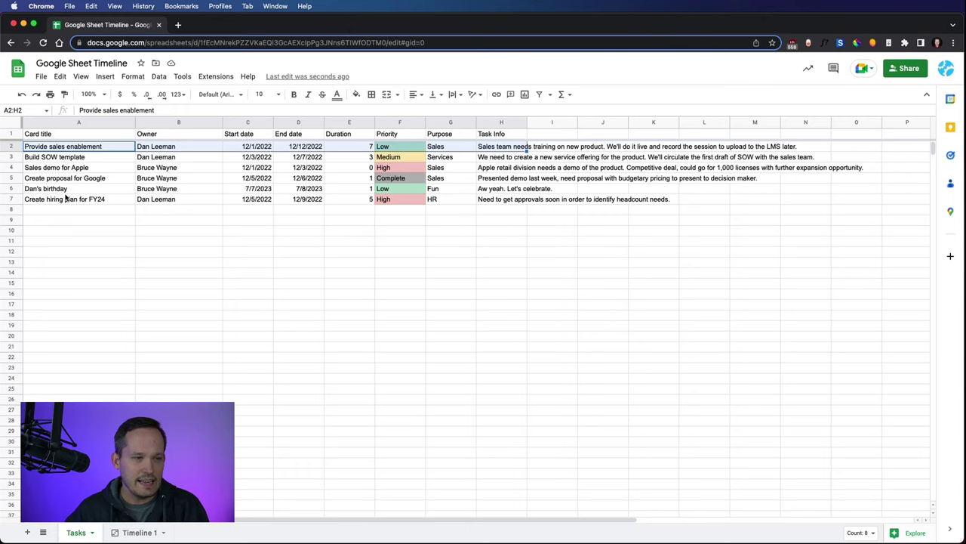
{"action": "left_click", "coordinate": [139, 534]}
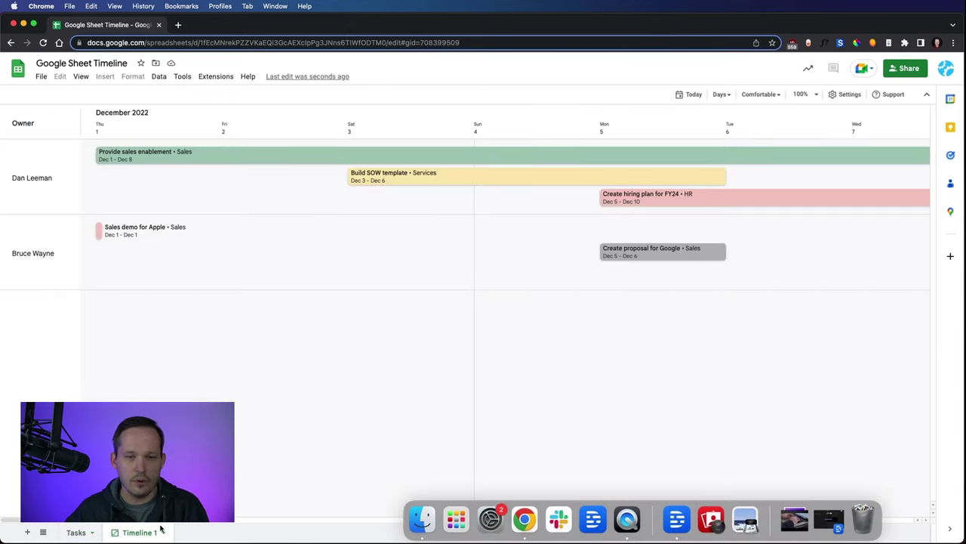
{"action": "left_click", "coordinate": [252, 153]}
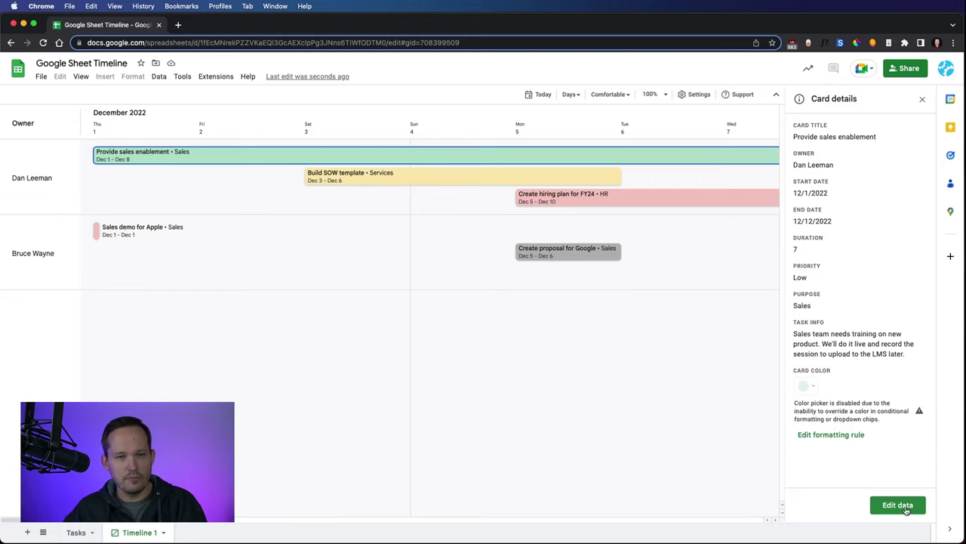
{"action": "left_click", "coordinate": [472, 245]}
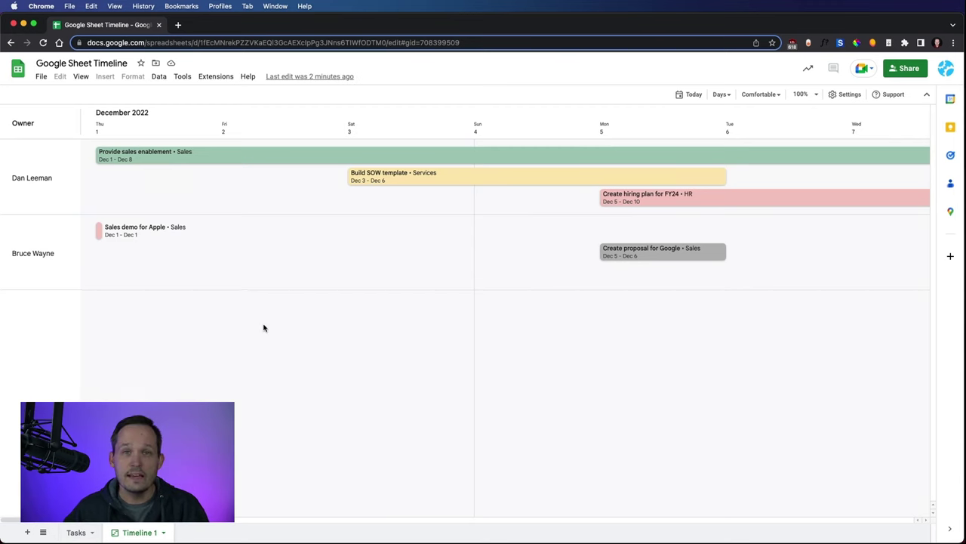
Step: On the Tasks sheet, select A1:G7 and open the Insert menu
{"action": "left_click", "coordinate": [83, 529]}
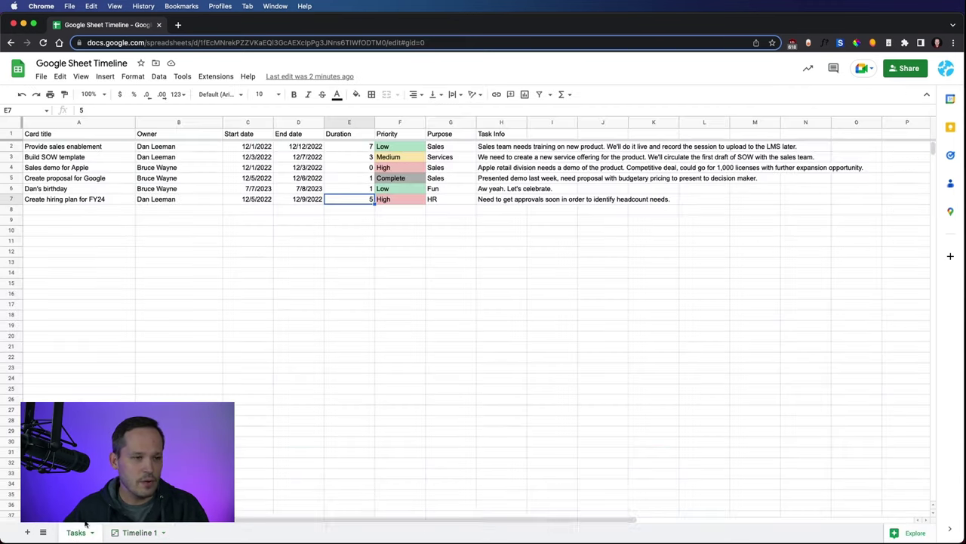
{"action": "left_click", "coordinate": [62, 137]}
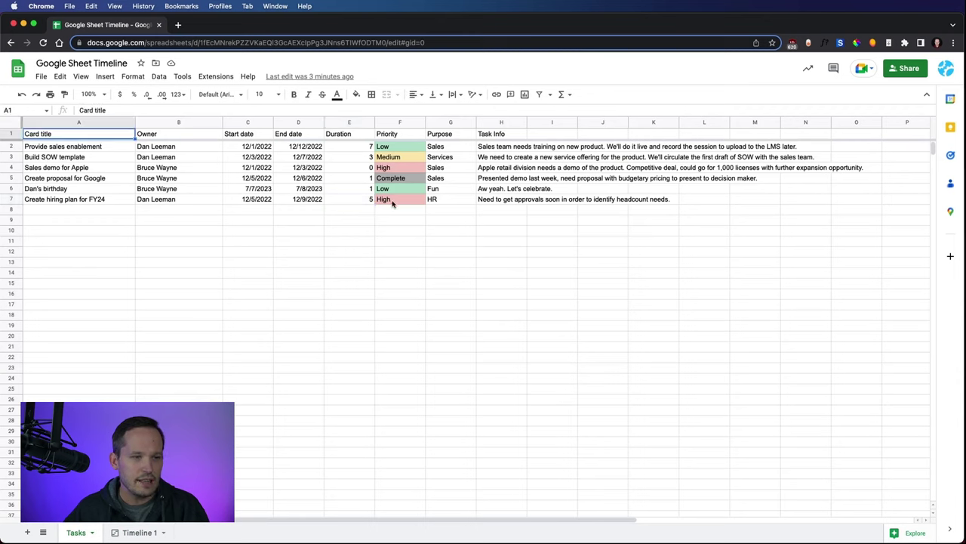
{"action": "left_click", "coordinate": [437, 202], "text": "shift"}
{"action": "left_click", "coordinate": [105, 76]}
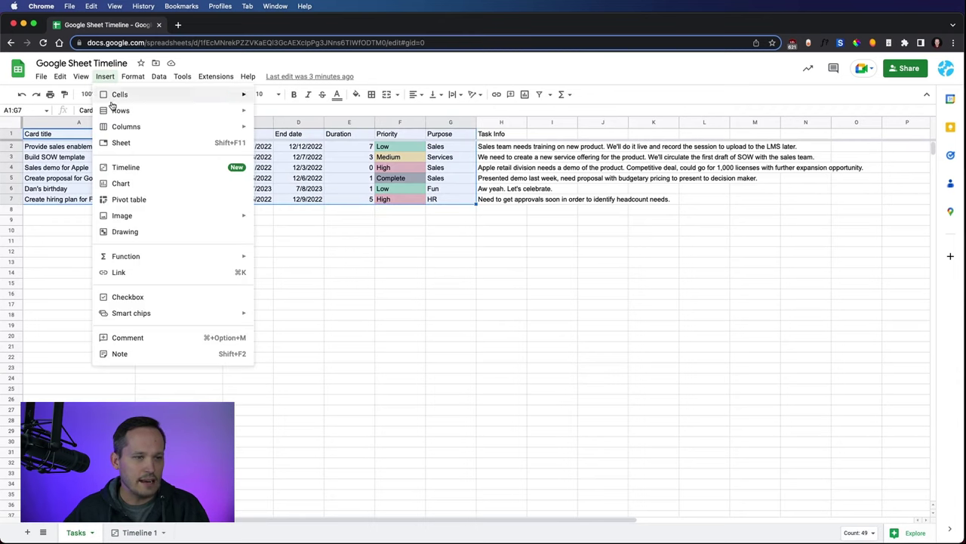